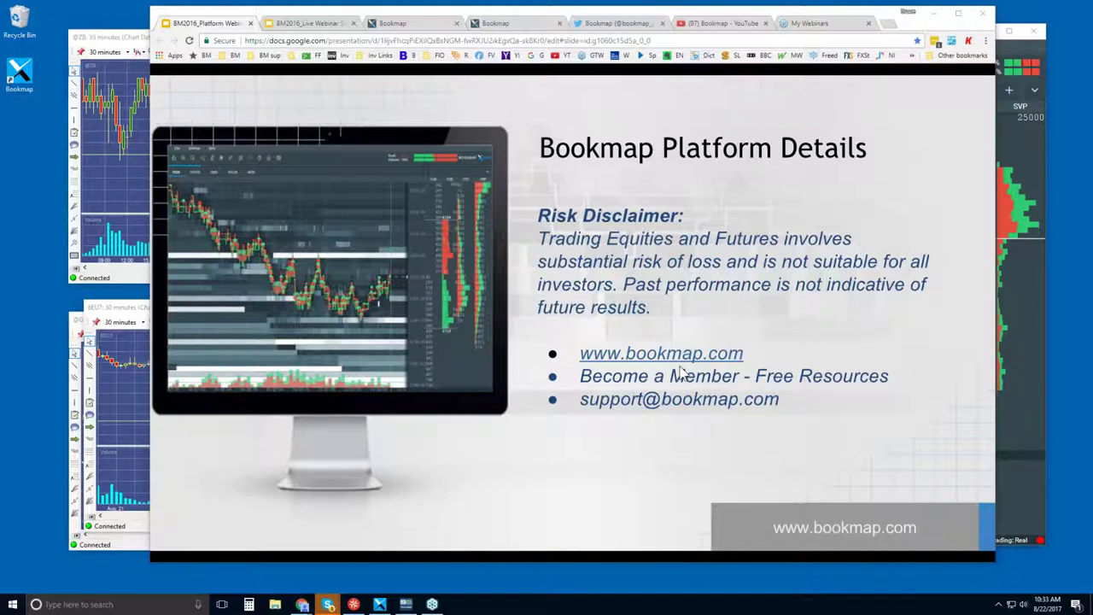
Step: Switch to the bookmap.com tab and go to its Intro videos and About Bookmap overview
click(393, 23)
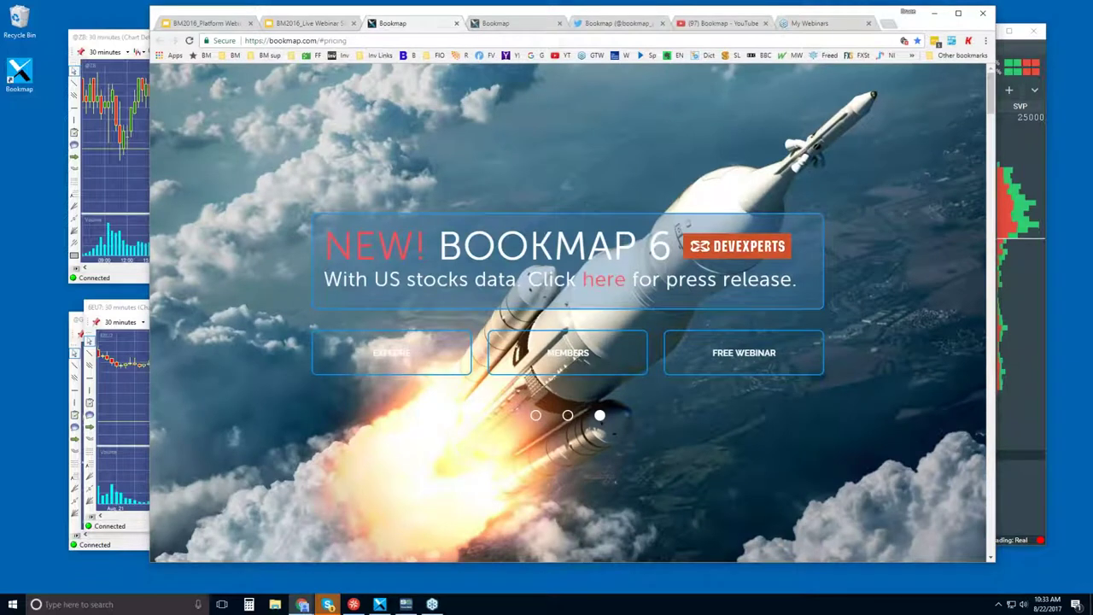
click(393, 355)
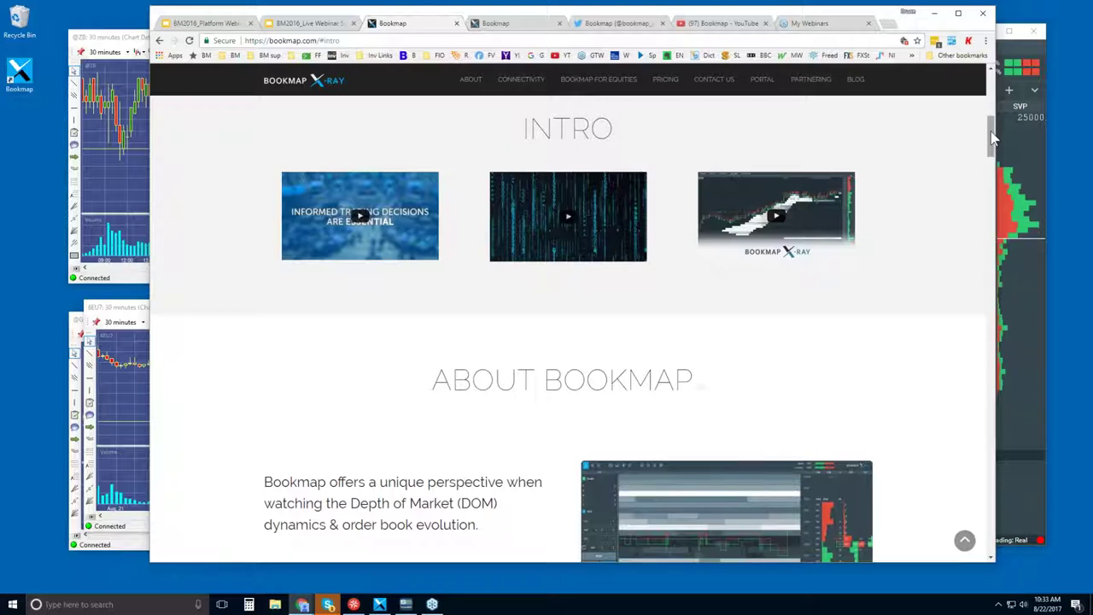
scroll(991, 131, down, 1)
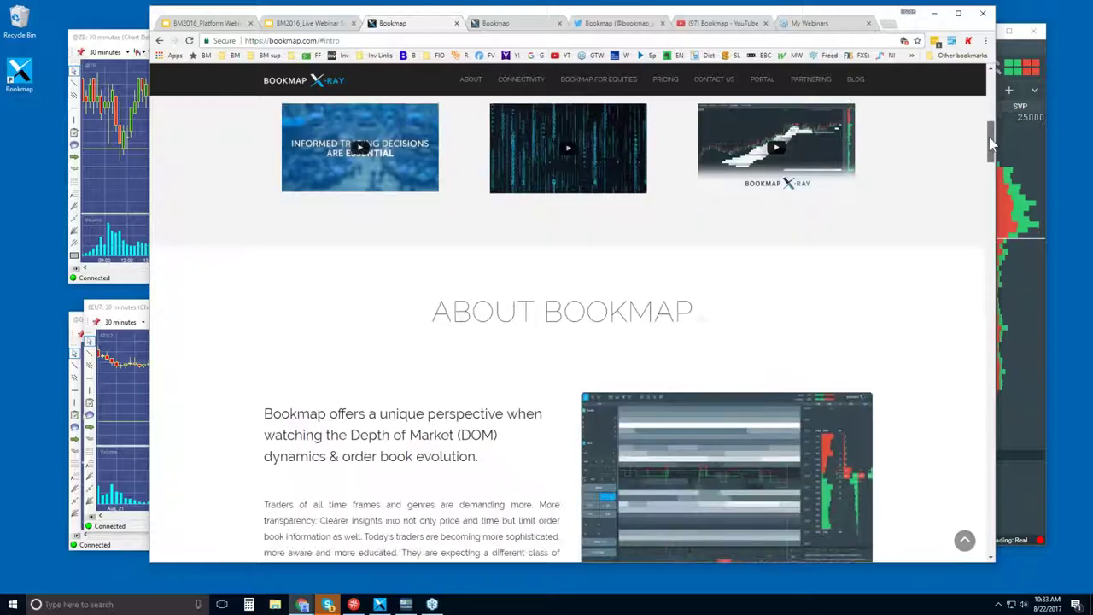
Step: Show bookmap.com's Connectivity section listing partners such as Rithmic, CQG, NinjaTrader and Nasdaq
click(524, 79)
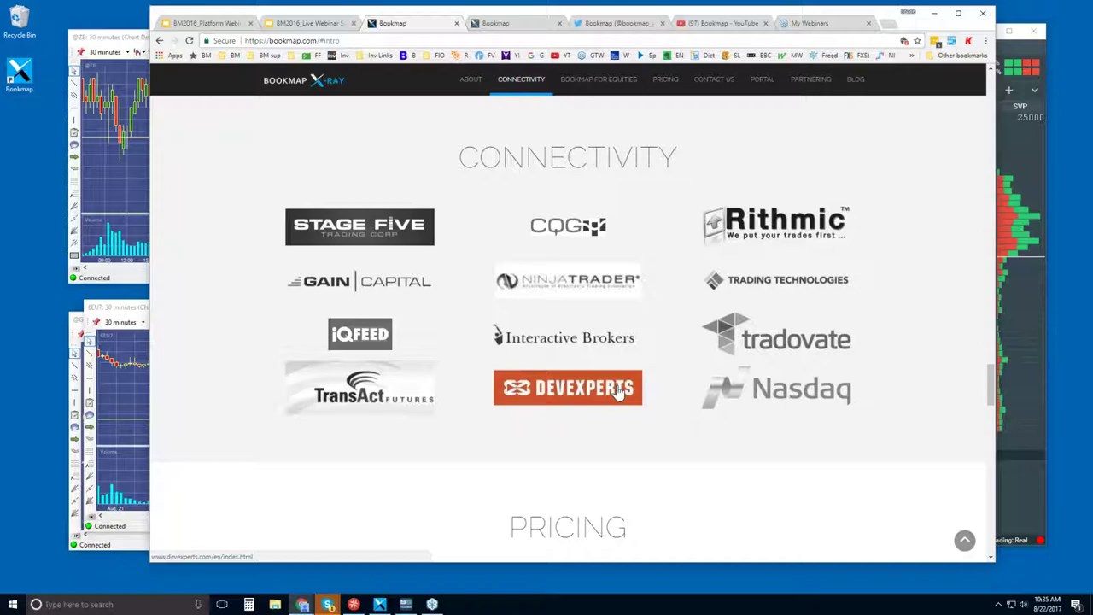
Step: Scroll to the pricing plans, Basic $49 through Advanced + dxFeed $149, and slightly enlarge the window
scroll(641, 349, down, 2)
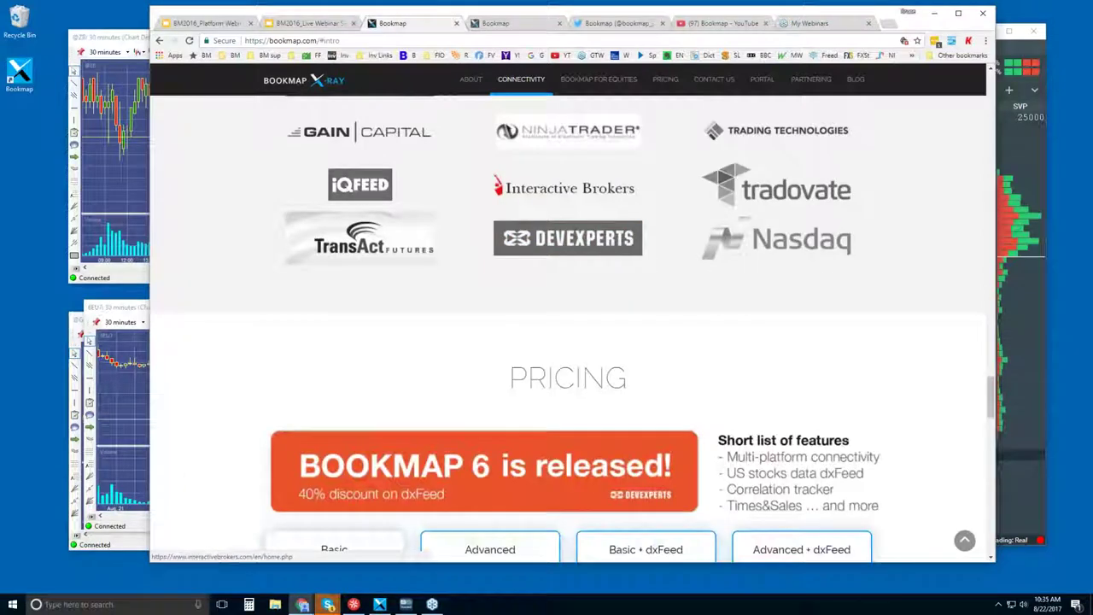
scroll(642, 349, down, 3)
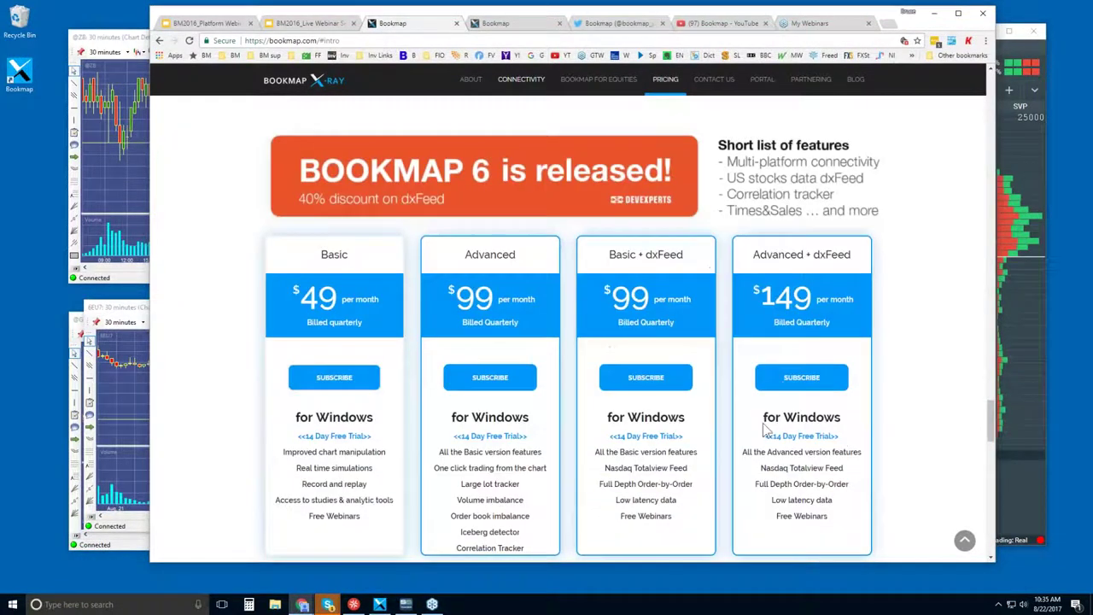
drag(994, 560, 996, 581)
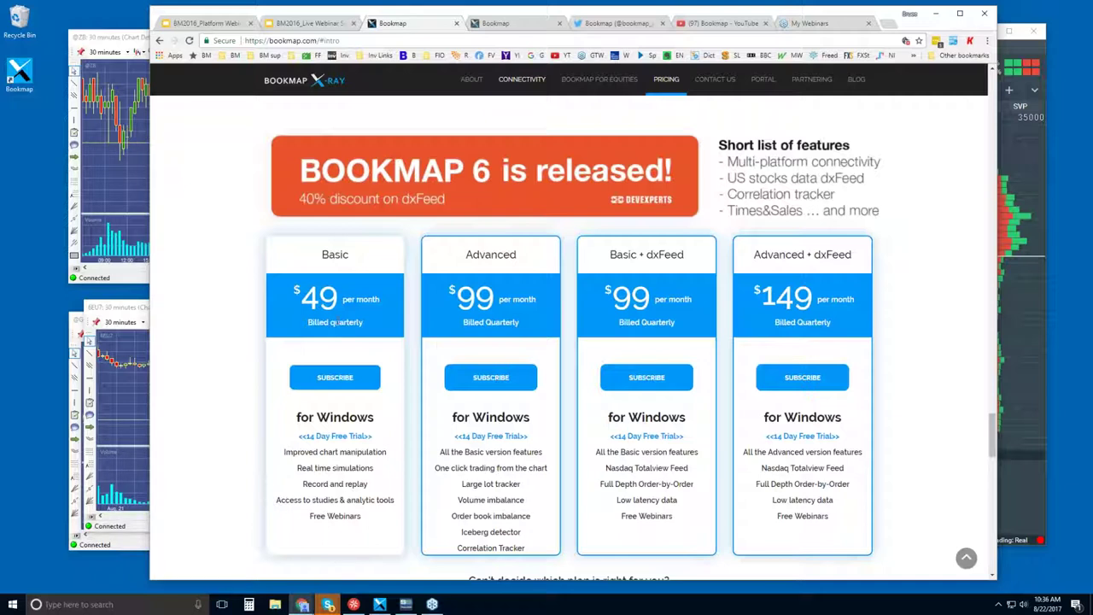
drag(437, 467, 534, 484)
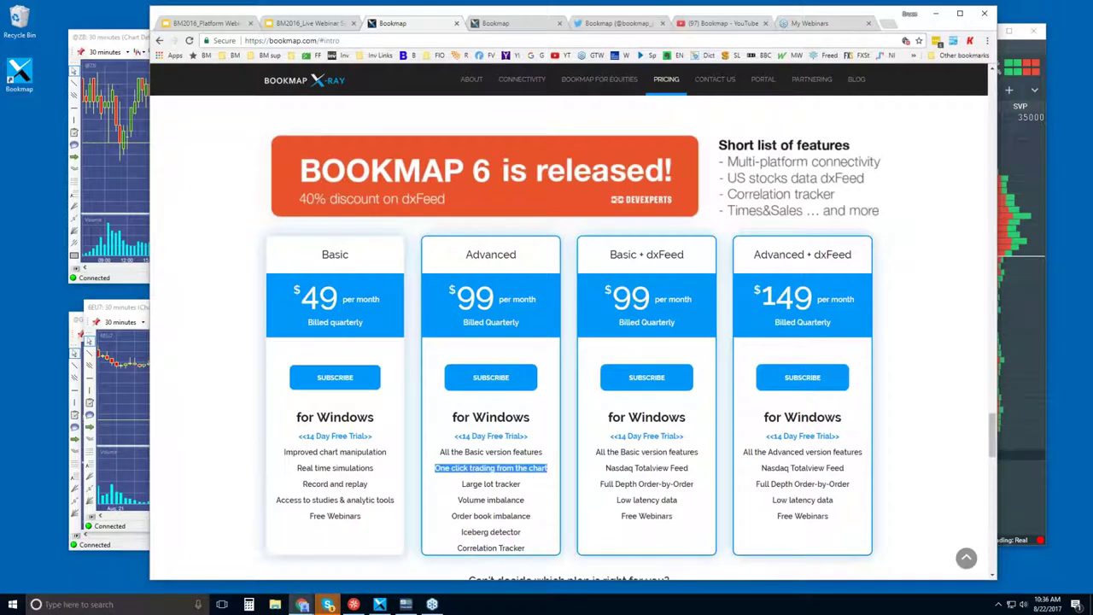
drag(466, 484, 511, 551)
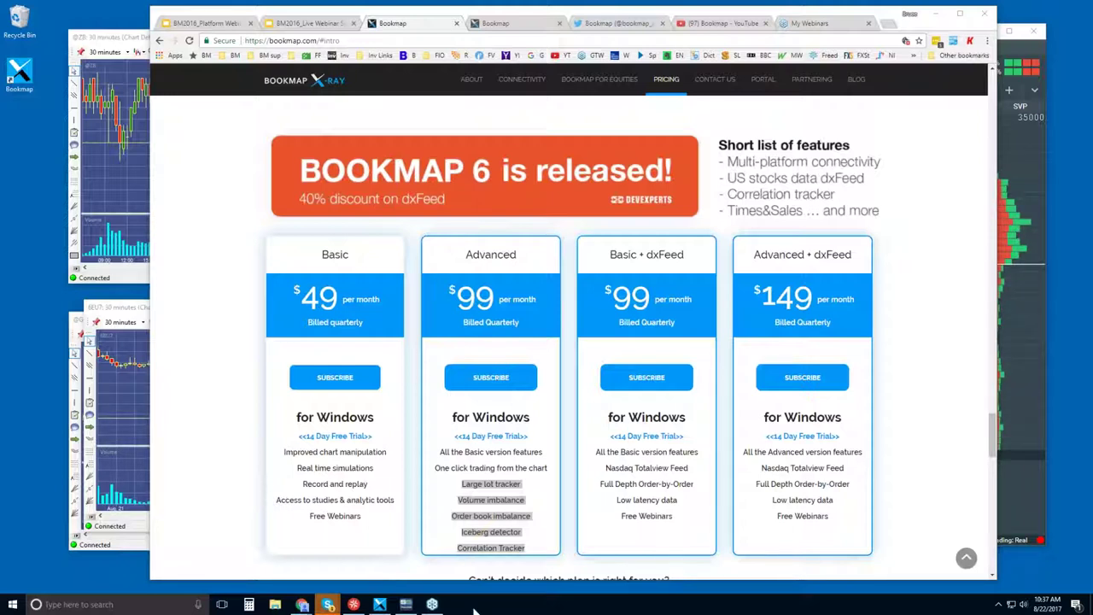
click(510, 516)
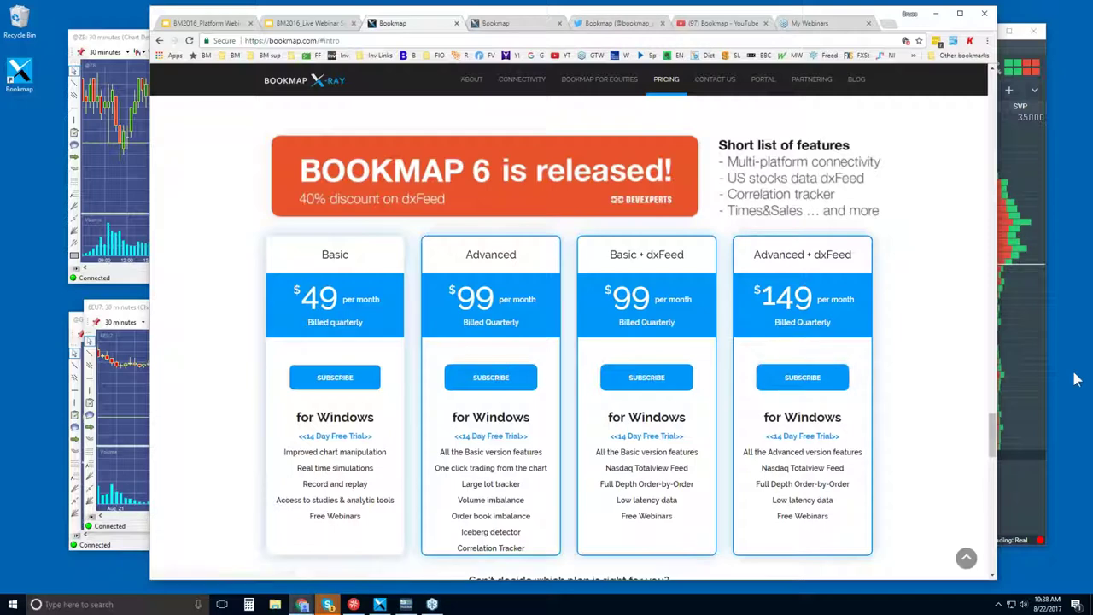
drag(995, 457, 993, 412)
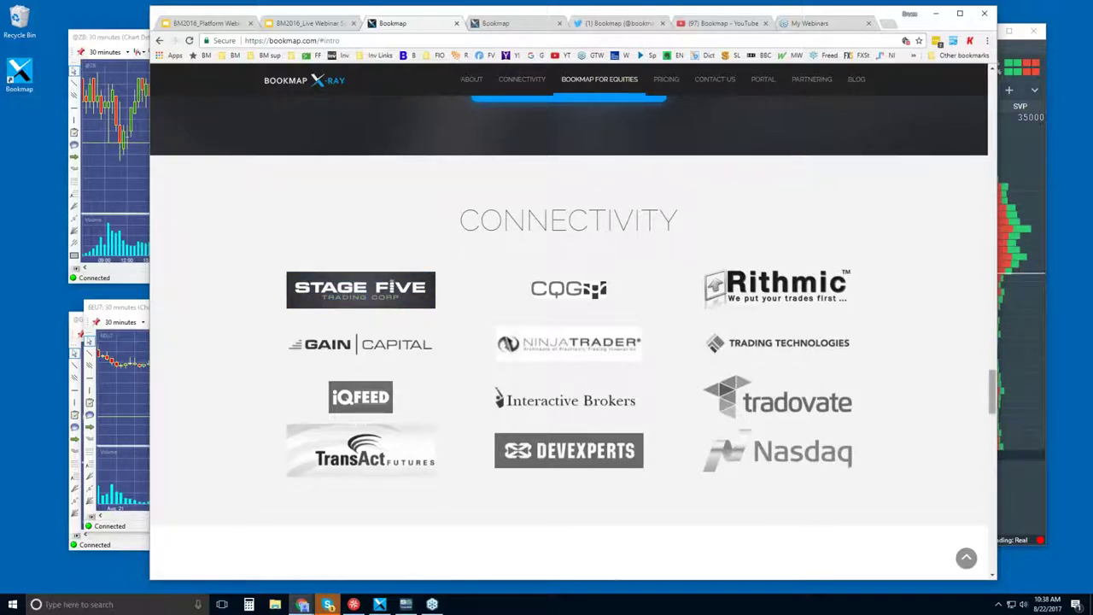
drag(994, 397, 1005, 270)
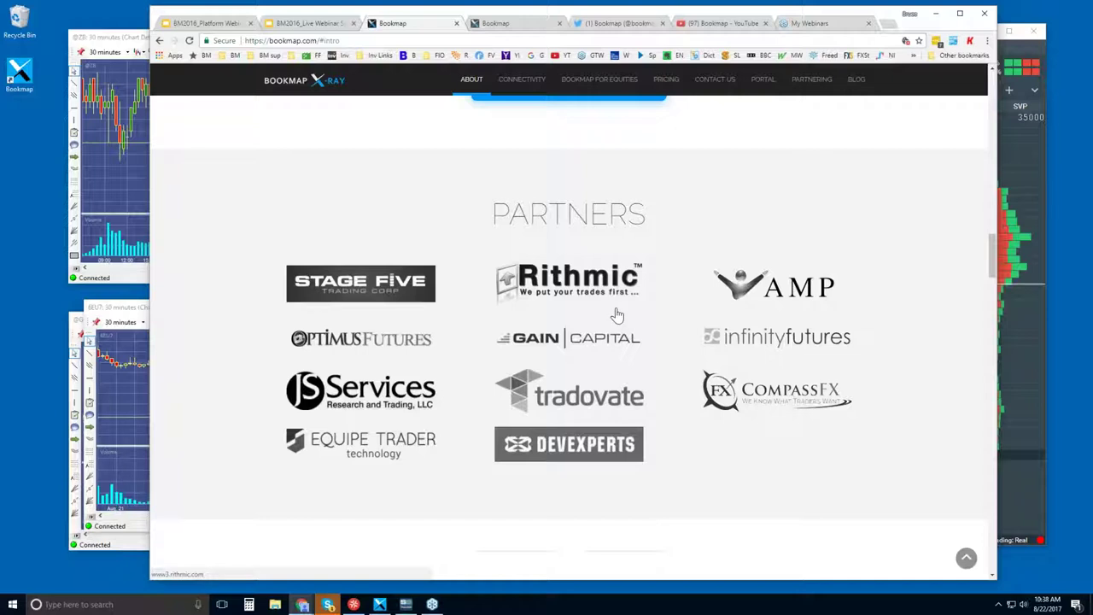
scroll(777, 359, down, 4)
scroll(777, 359, down, 15)
scroll(775, 360, down, 3)
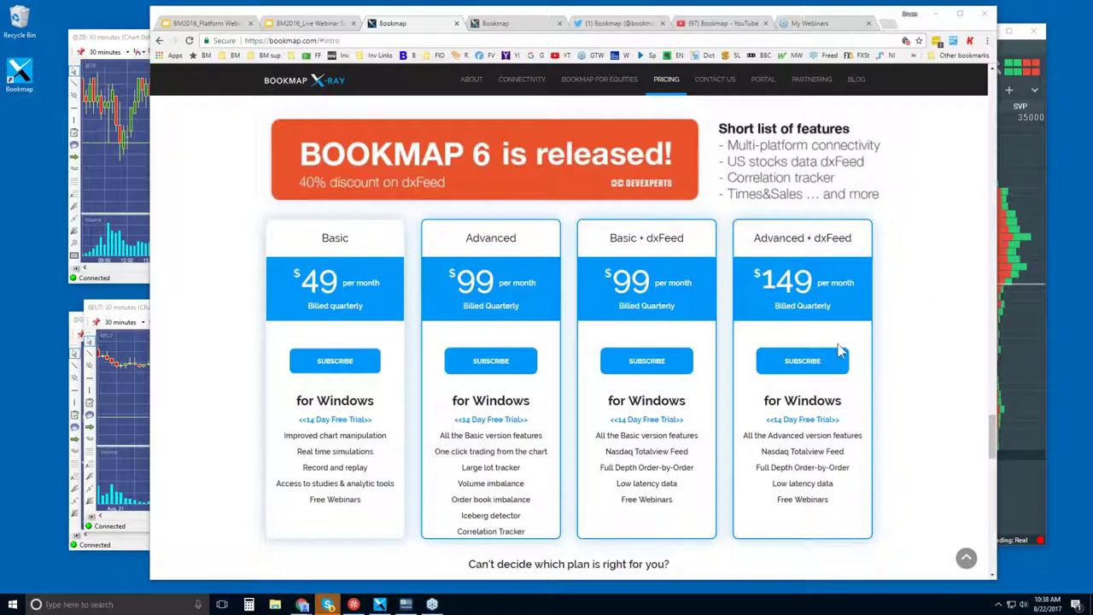
Step: Switch to the Bookmap Portal tab with its login form and Getting Started section
scroll(769, 291, down, 1)
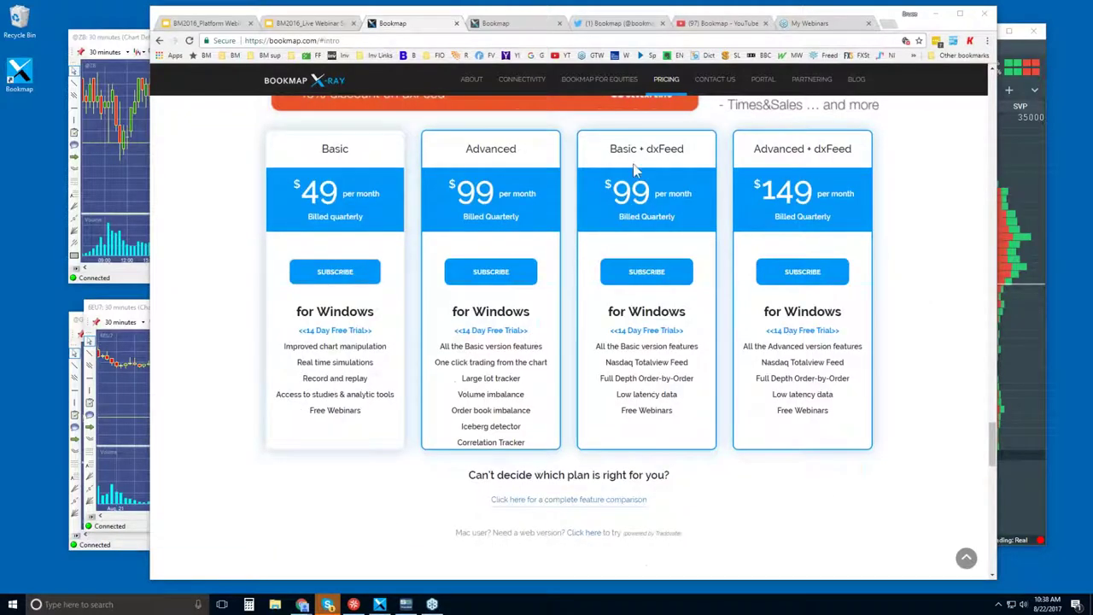
click(515, 27)
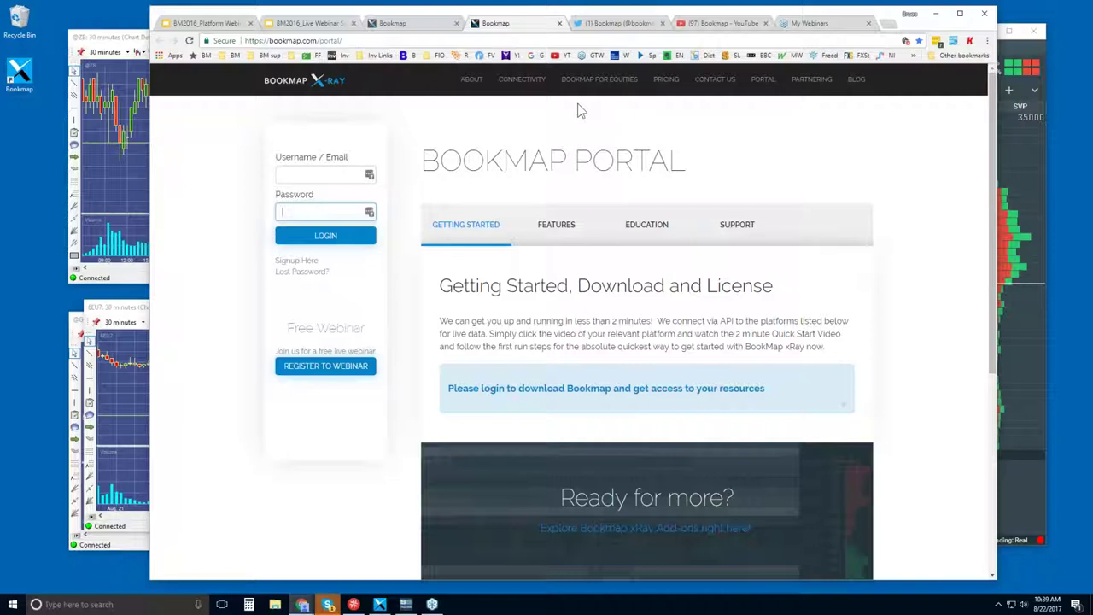
click(609, 25)
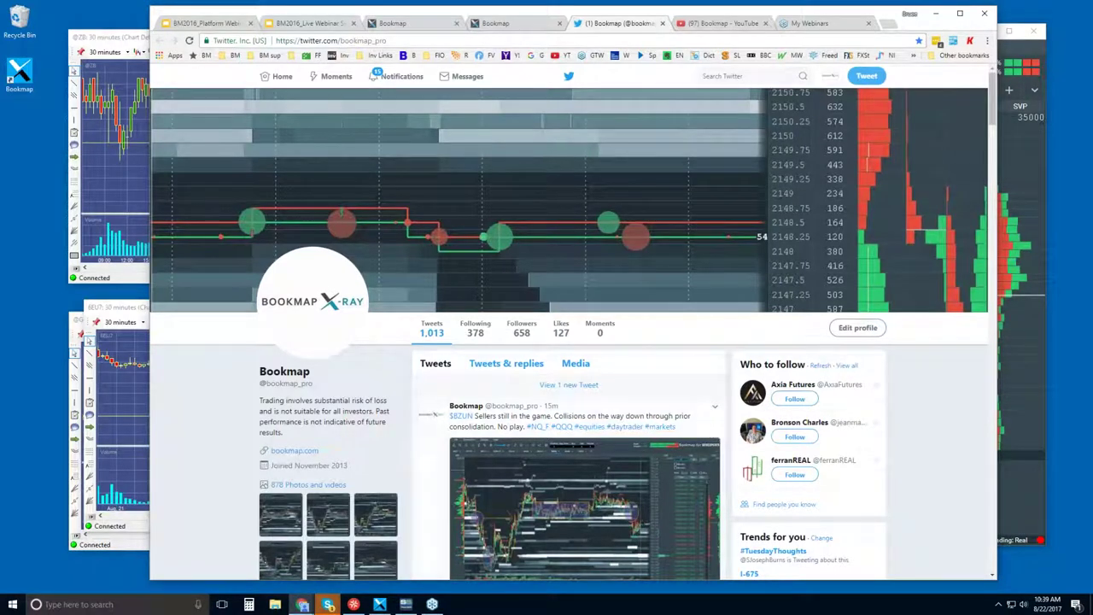
click(716, 26)
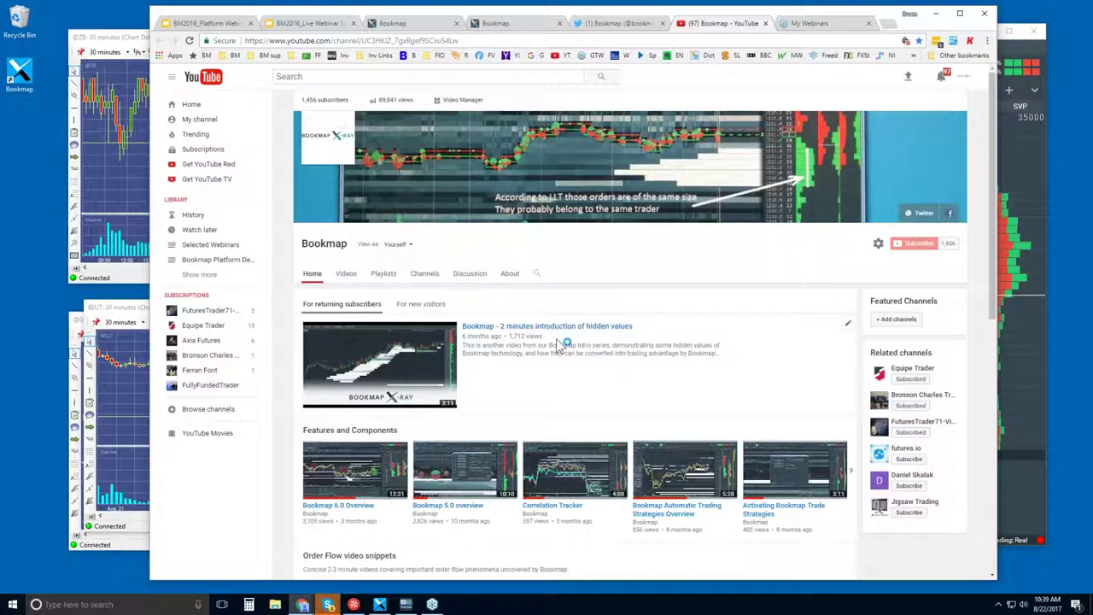
scroll(559, 344, down, 3)
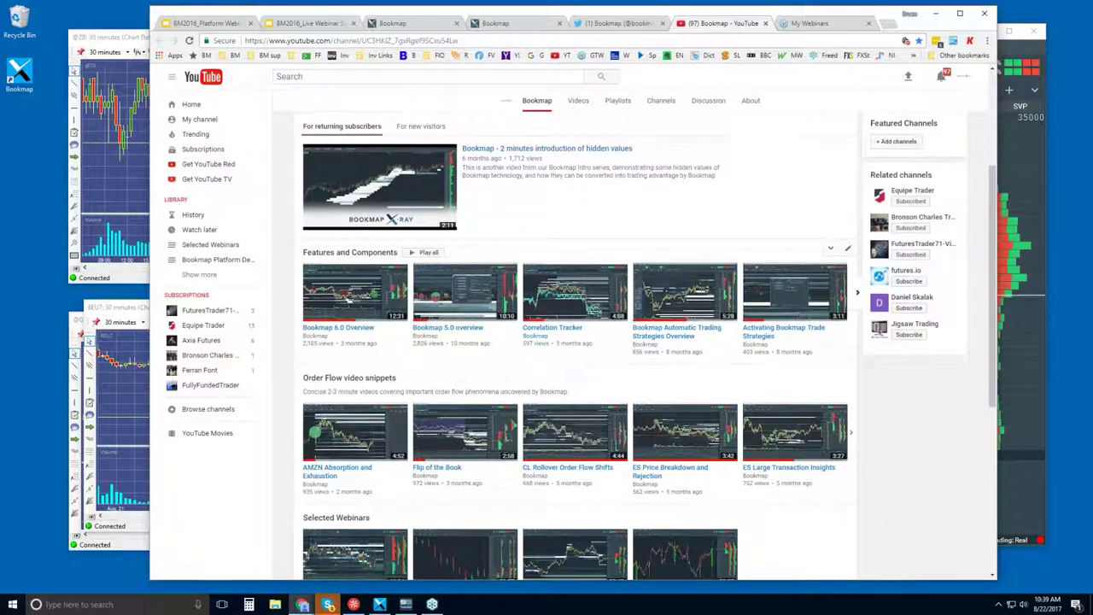
scroll(348, 299, up, 1)
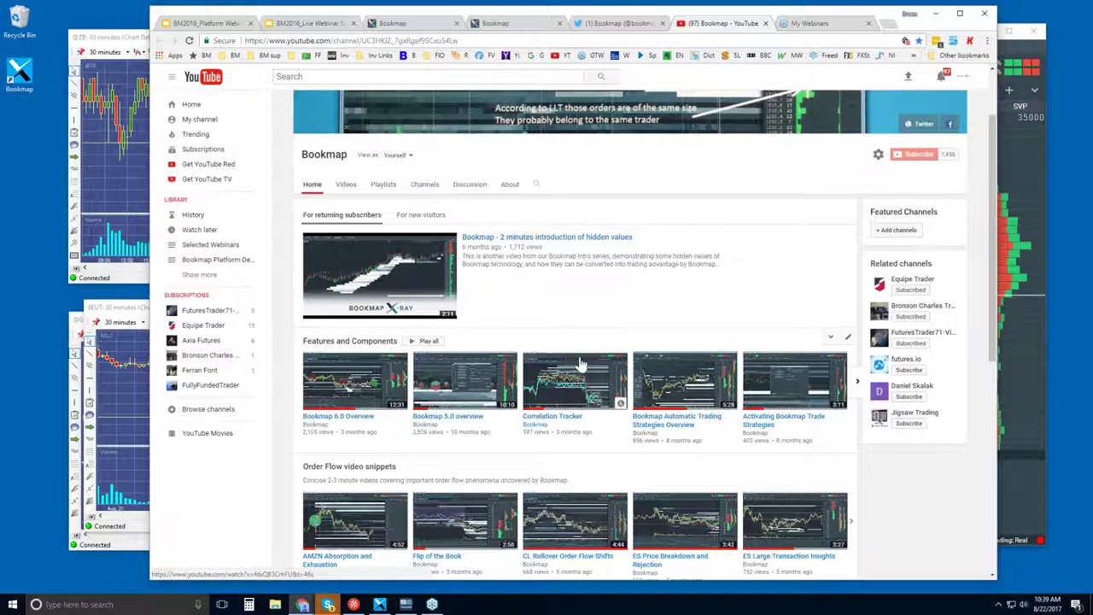
scroll(393, 385, down, 1)
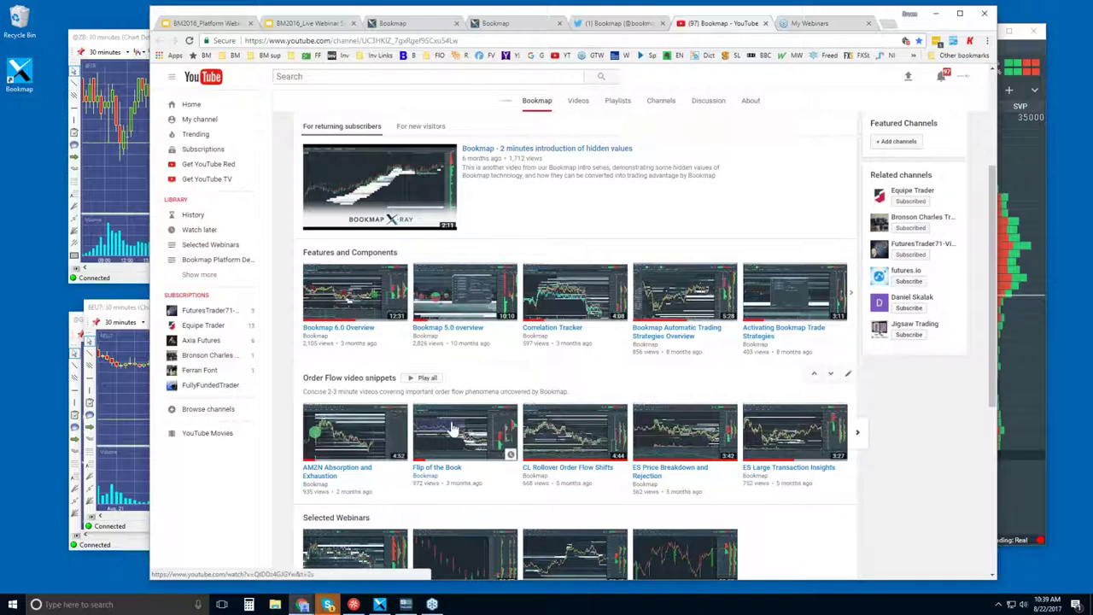
scroll(444, 423, down, 3)
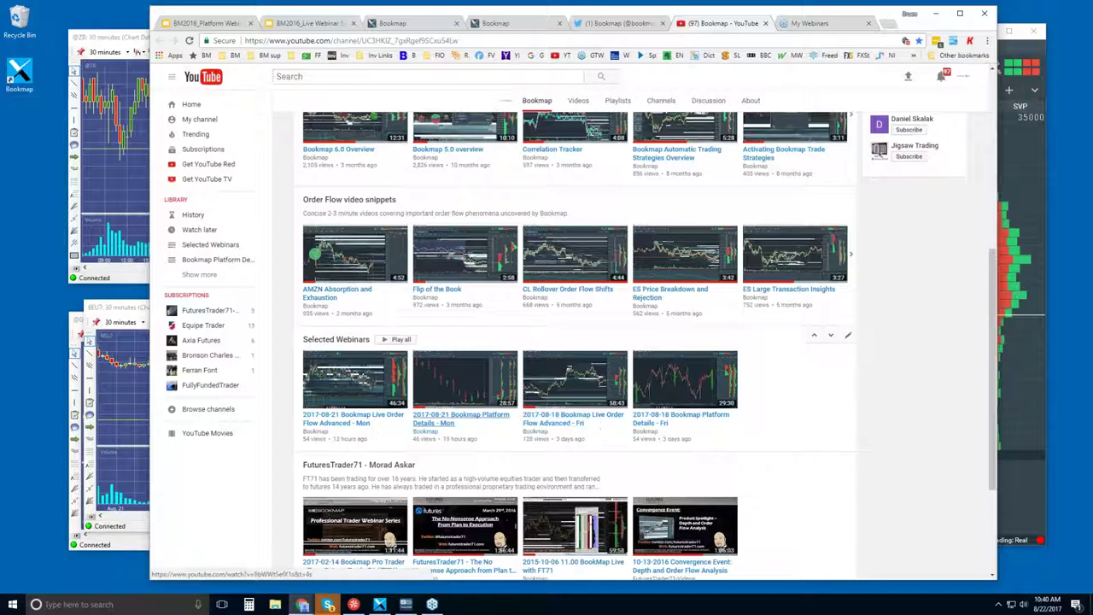
scroll(457, 433, down, 3)
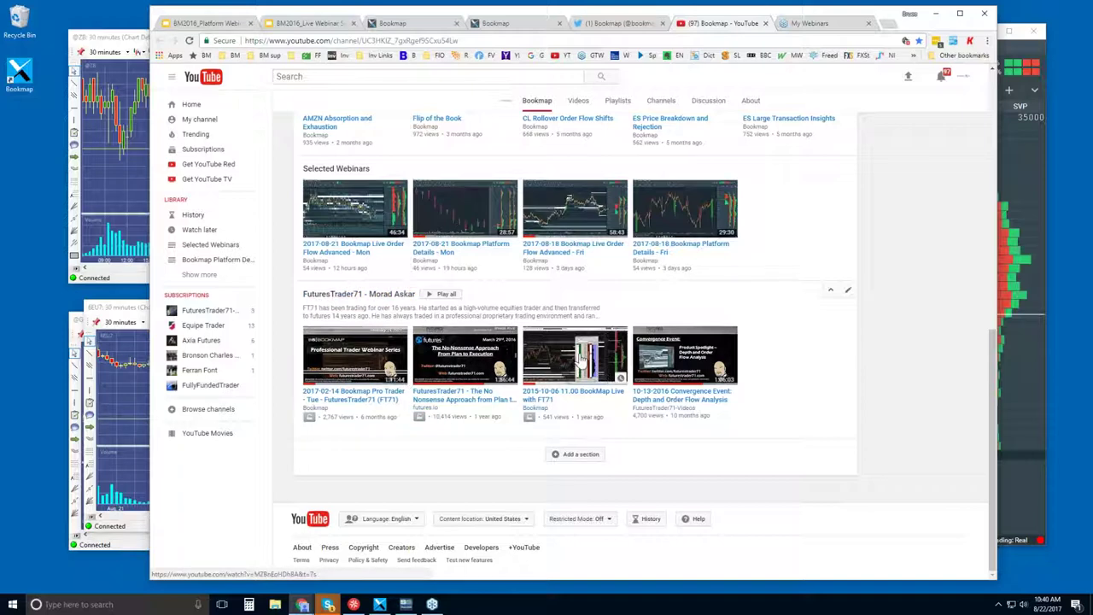
scroll(578, 352, up, 3)
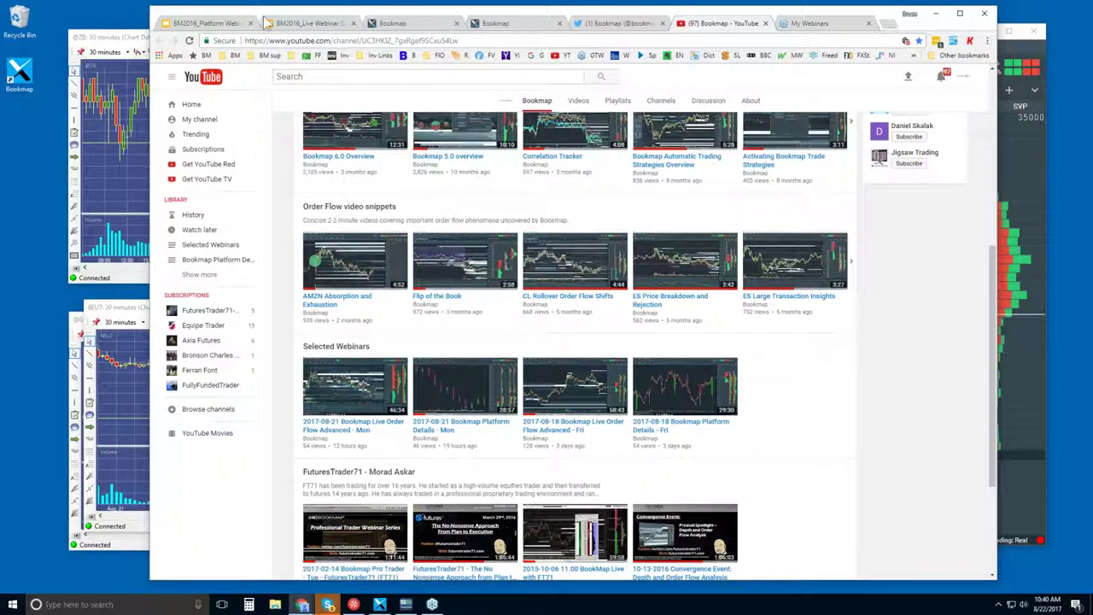
Step: Bring the Bookmap desktop platform to the front and maximize it to fill the screen
drag(263, 19, 224, 19)
click(986, 53)
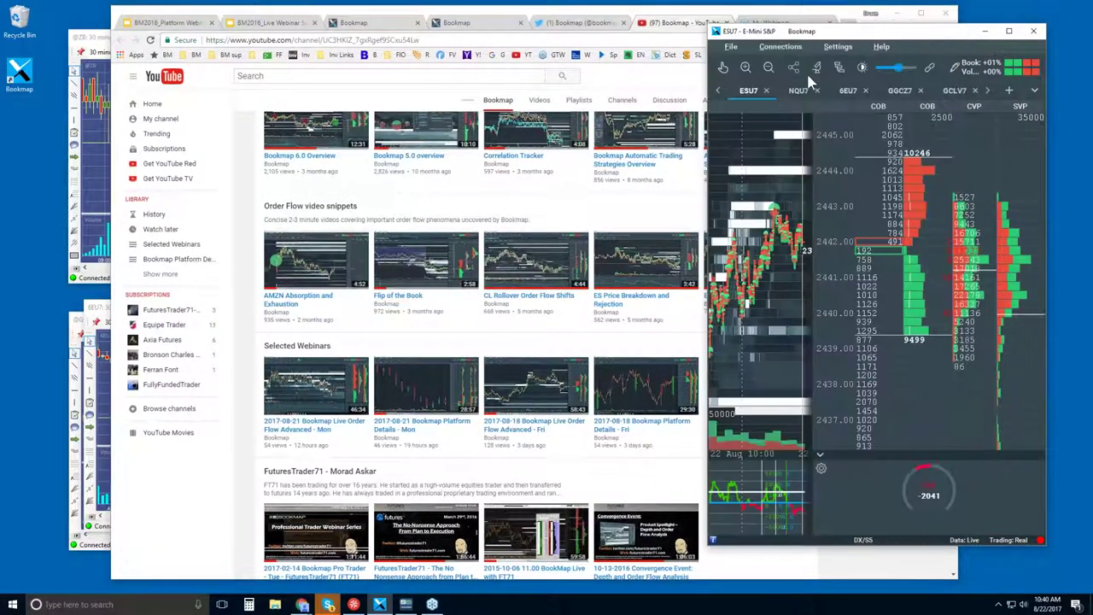
double_click(834, 33)
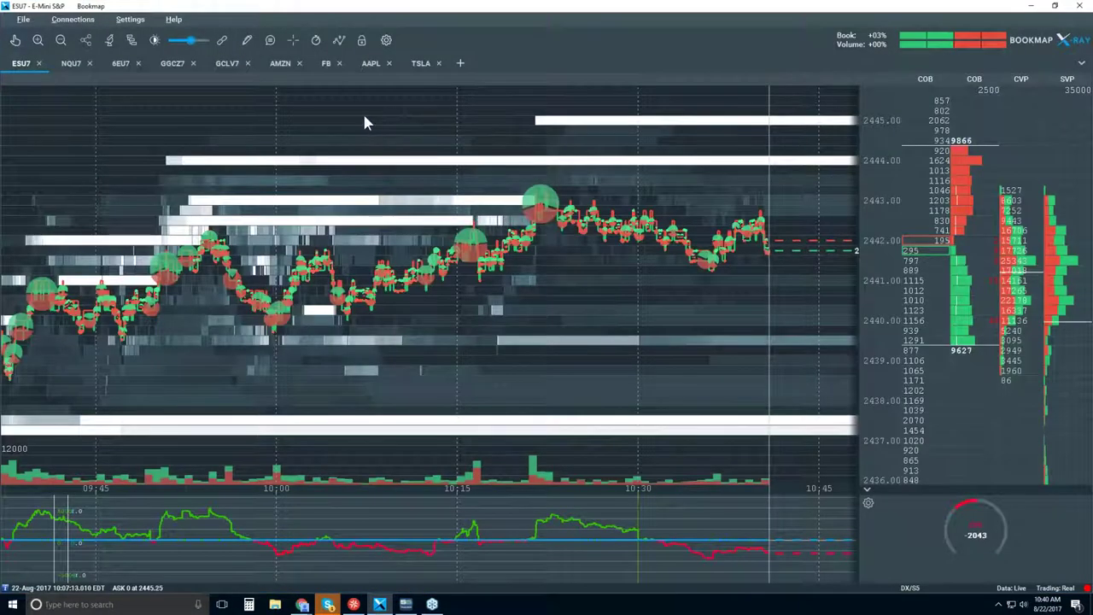
scroll(364, 119, down, 2)
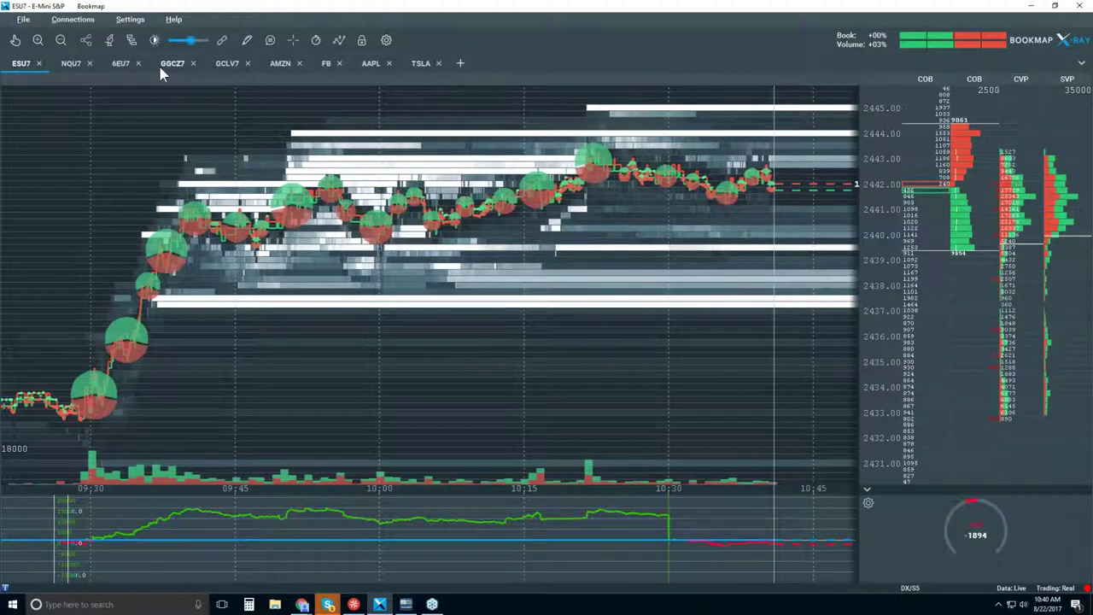
Step: Show the GCLV7 Crude Oil chart zoomed out to span 09:30–10:45
click(228, 64)
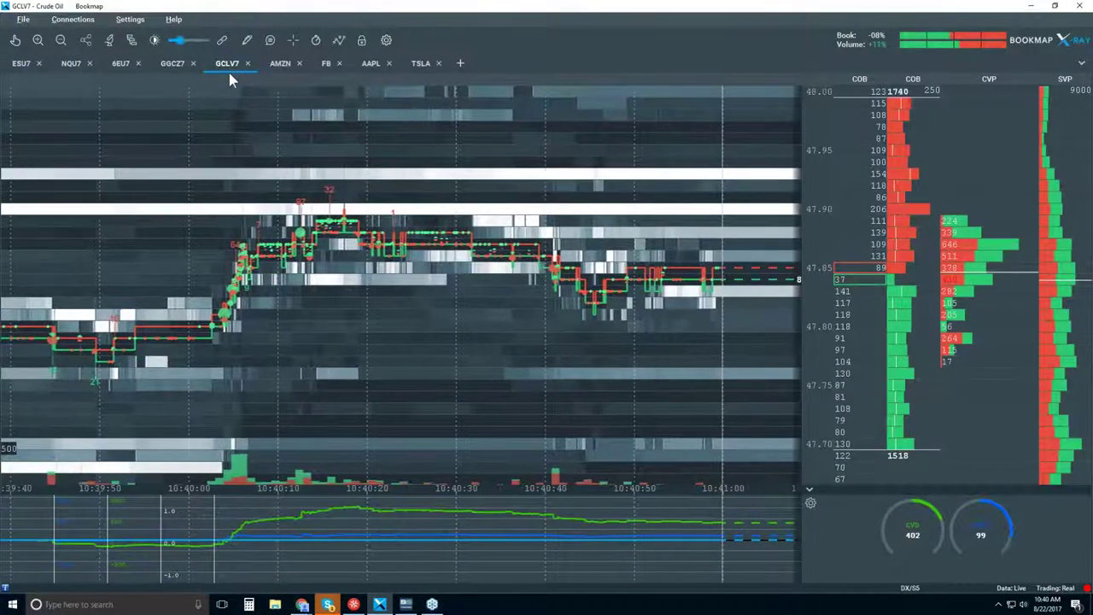
scroll(406, 207, down, 10)
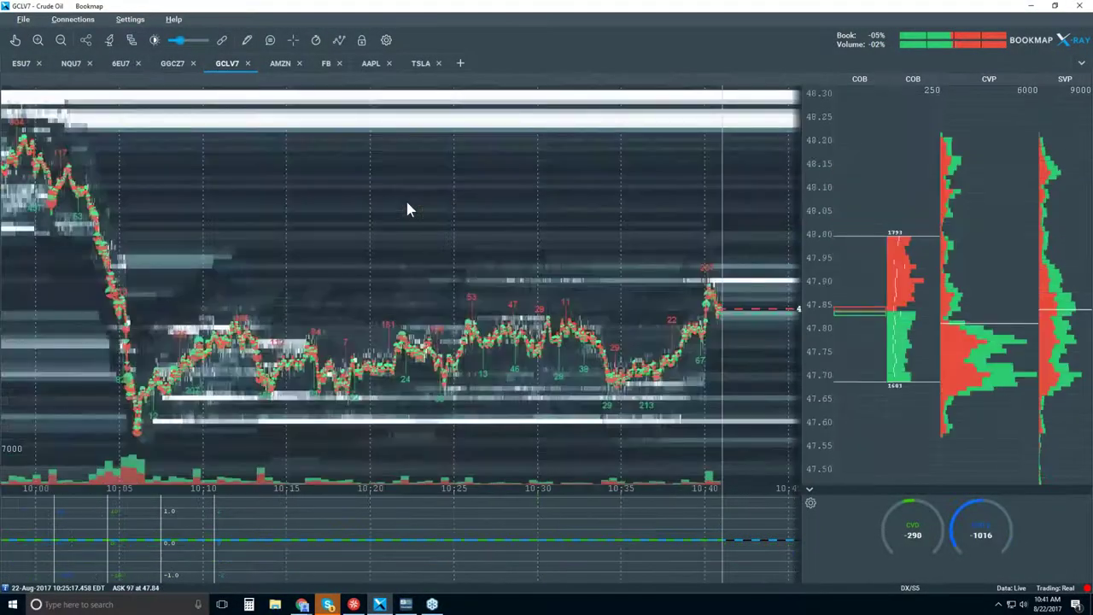
scroll(407, 207, down, 4)
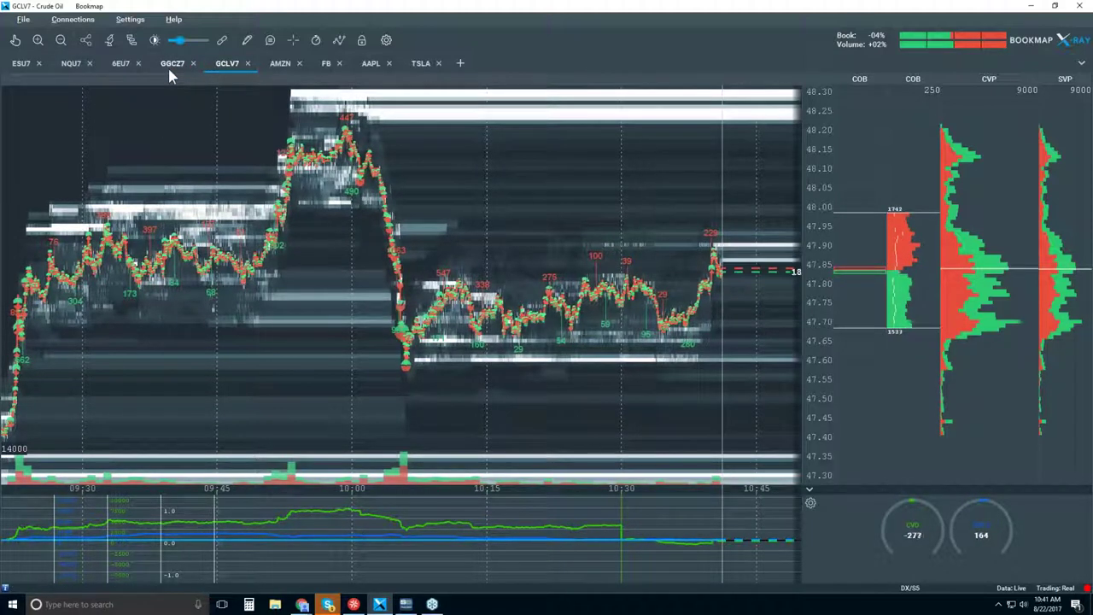
Step: Enable Candlestick Bars and turn off Volume Dots, Best Bid/Ask, Indicators, Heatmap and Extended layers
click(342, 43)
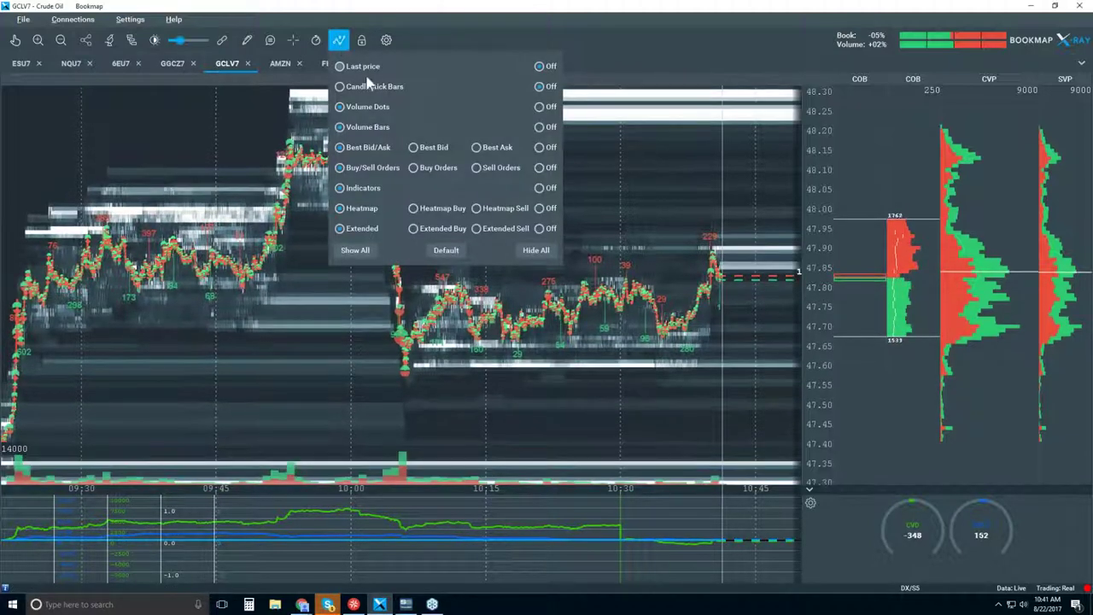
click(341, 86)
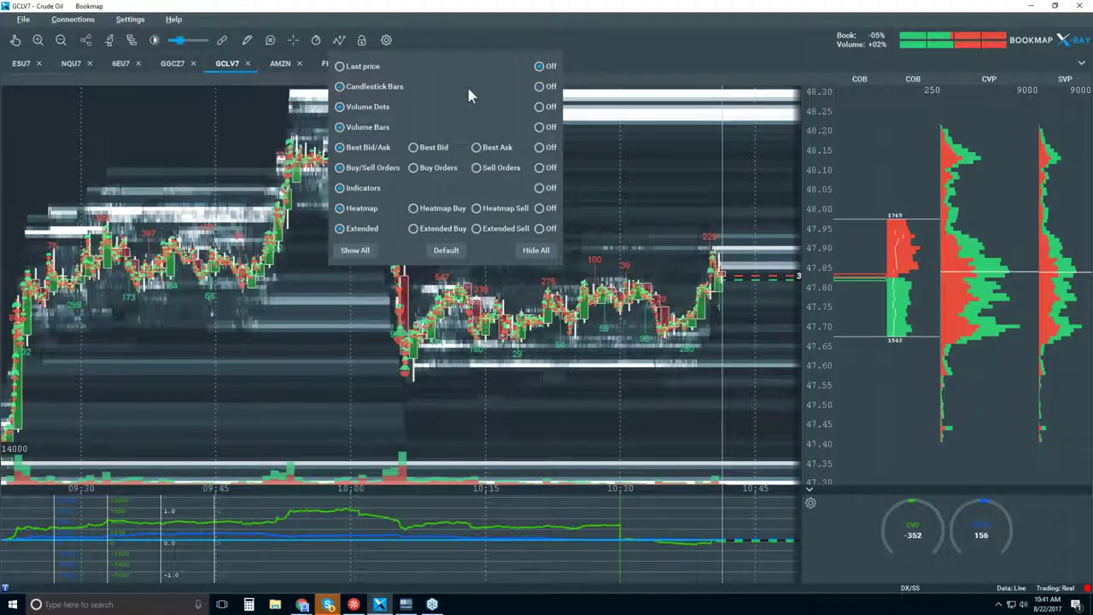
click(541, 108)
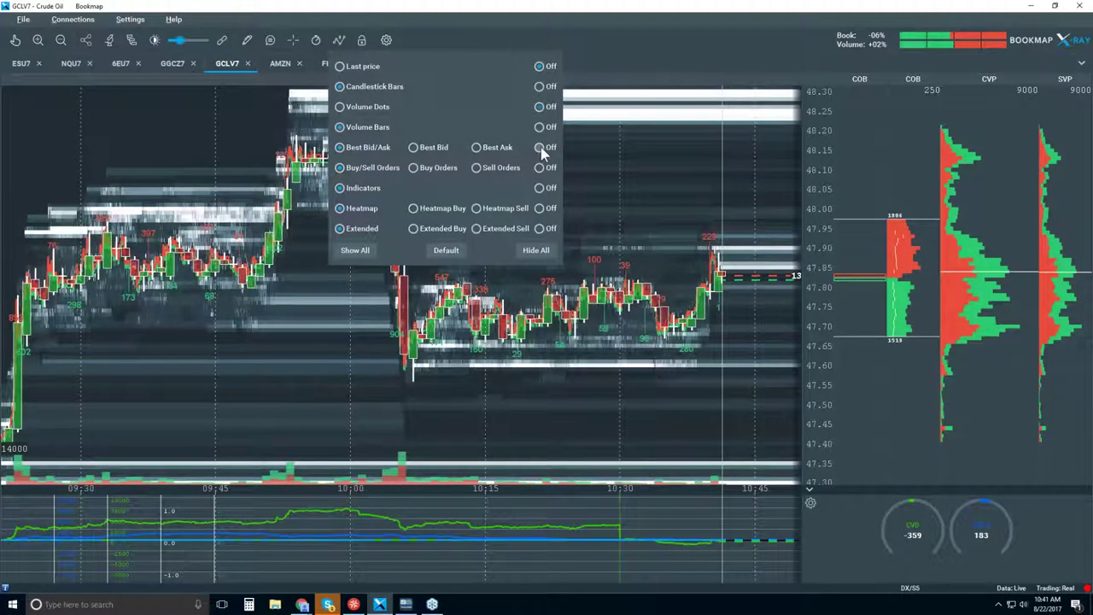
click(540, 147)
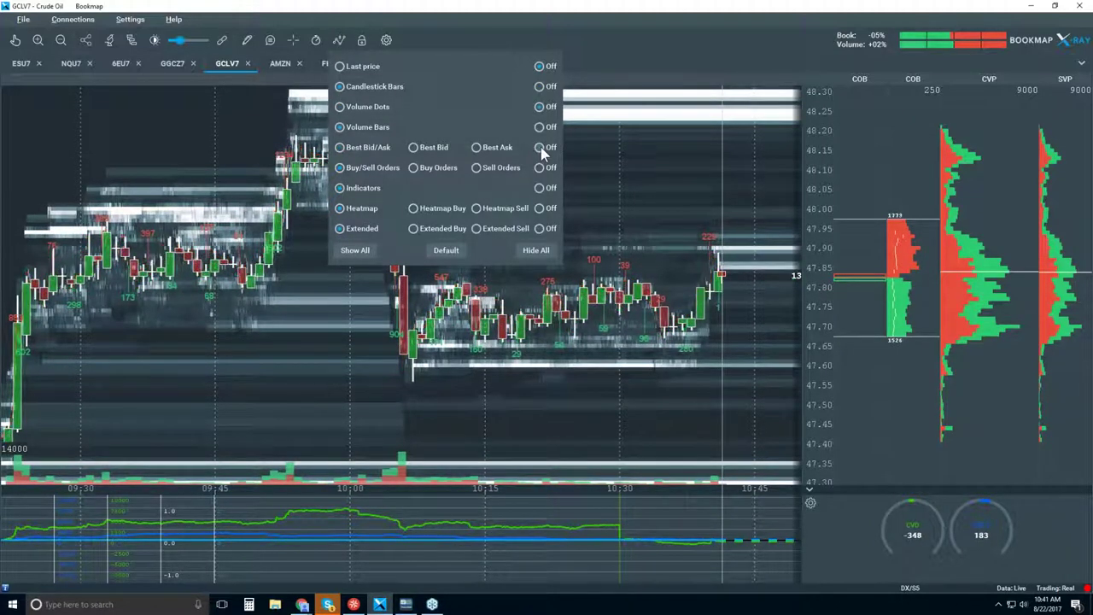
click(540, 188)
click(541, 209)
click(541, 229)
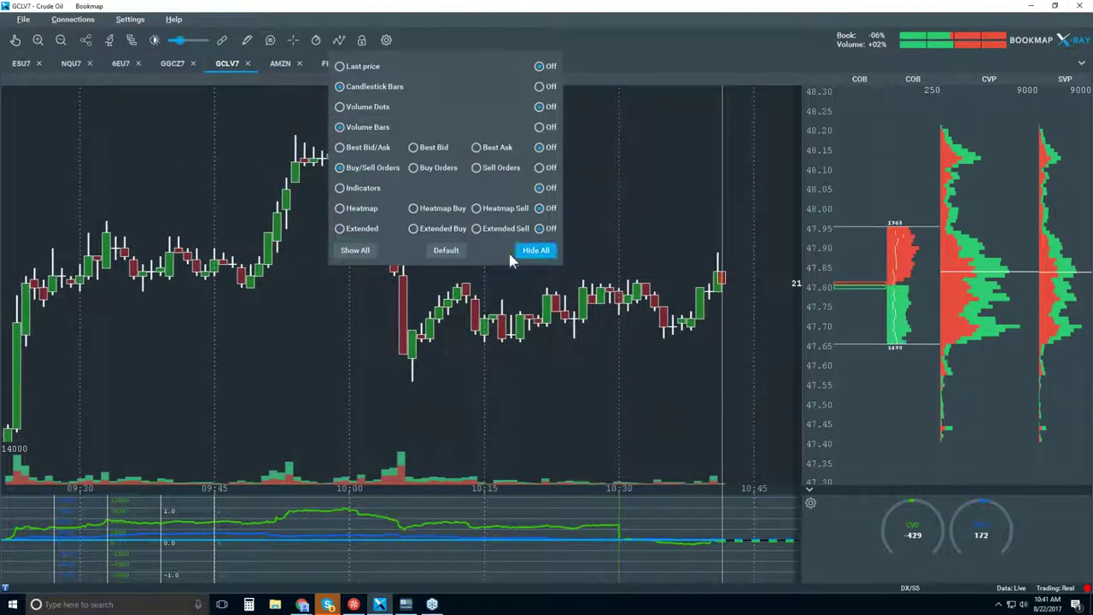
click(367, 325)
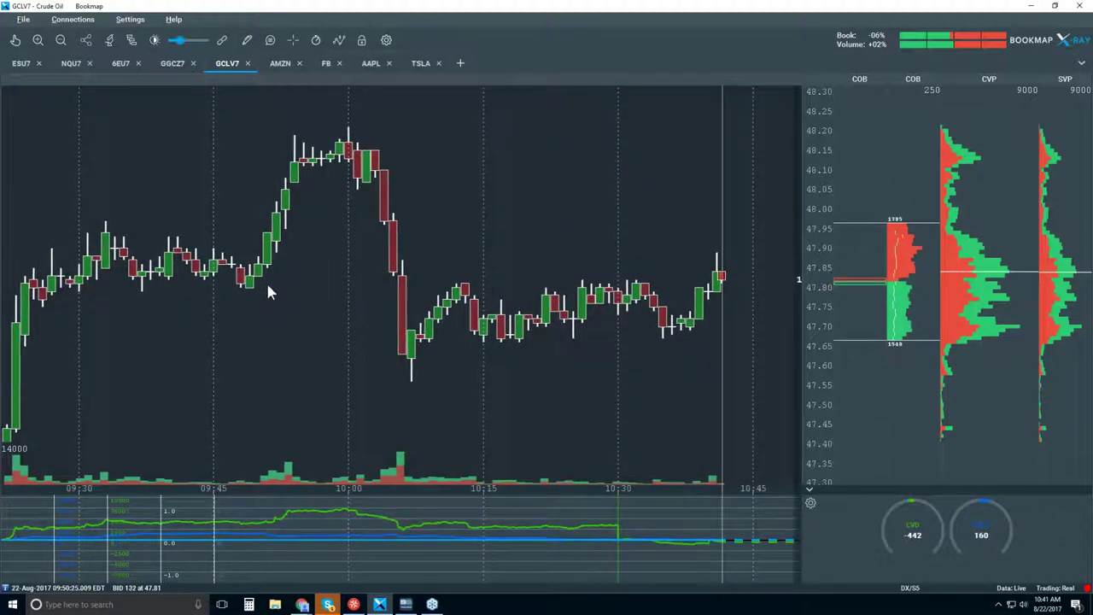
Step: Set the candlestick study's interval to 5 min in Studies configuration and close it
click(111, 43)
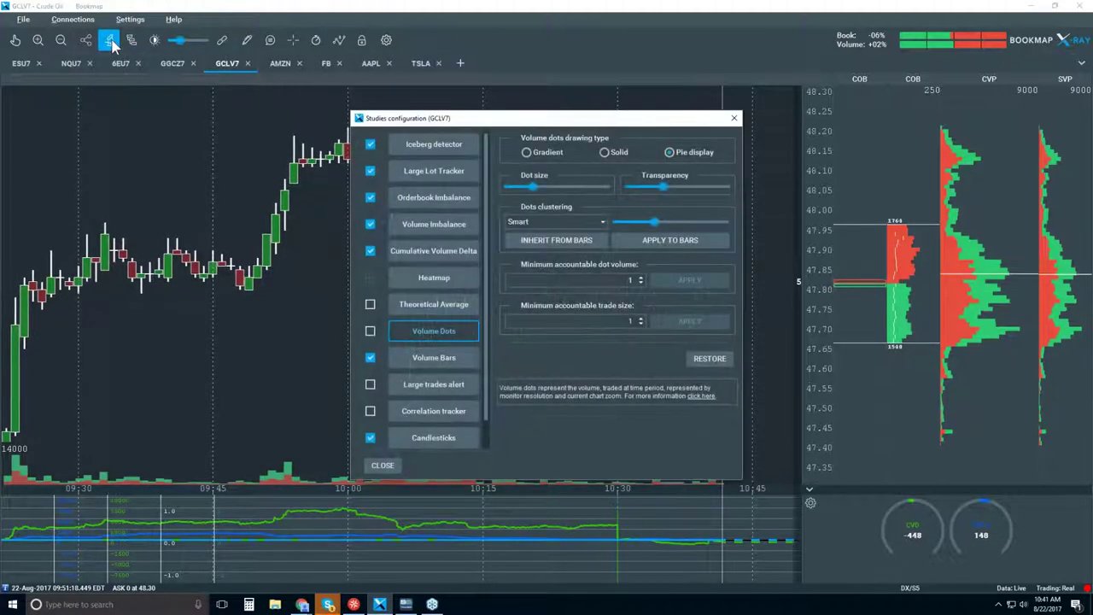
click(436, 437)
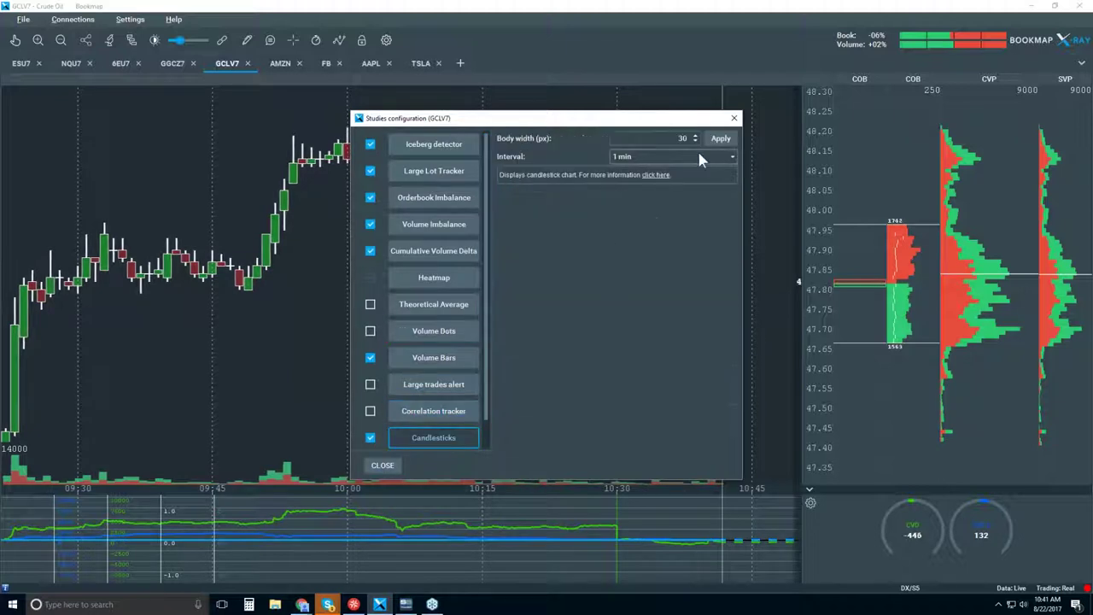
click(701, 157)
click(632, 254)
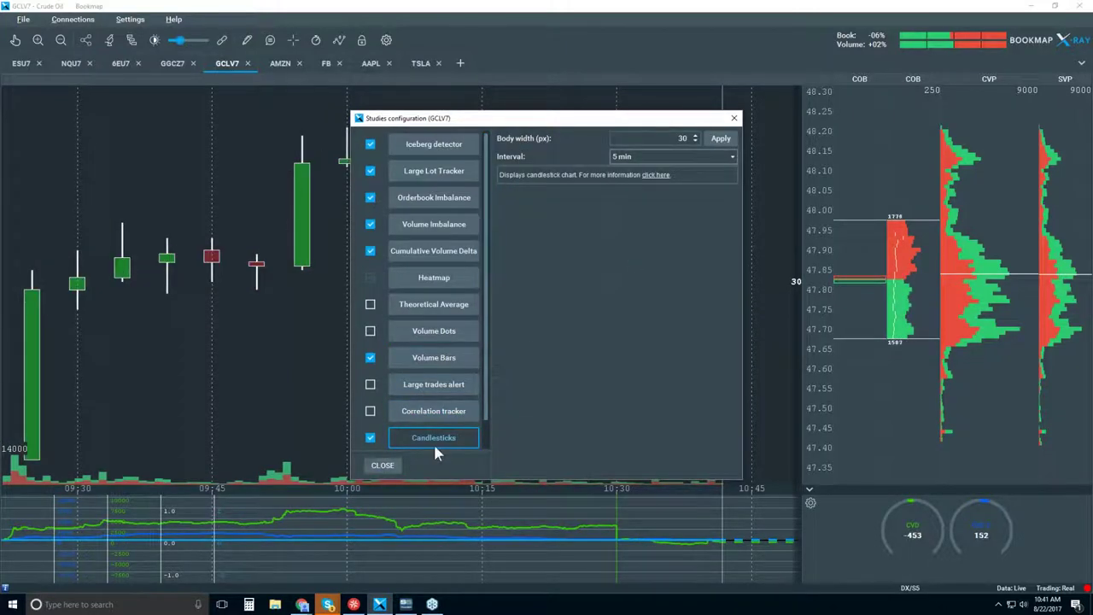
click(385, 464)
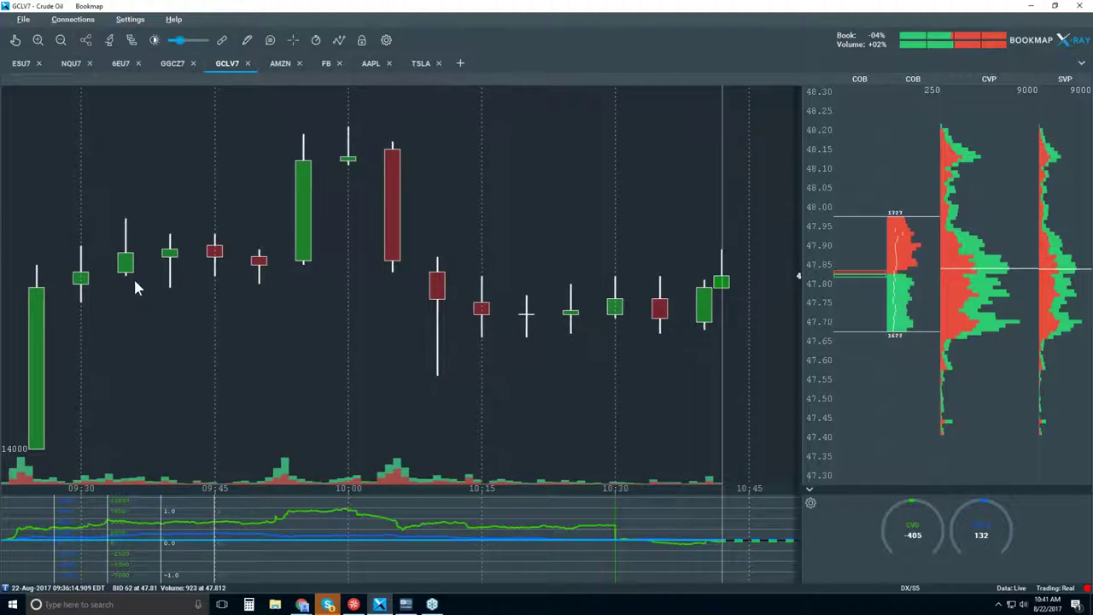
Step: Collapse the lower indicator panel and drag the splitter up to enlarge the volume panel
click(810, 490)
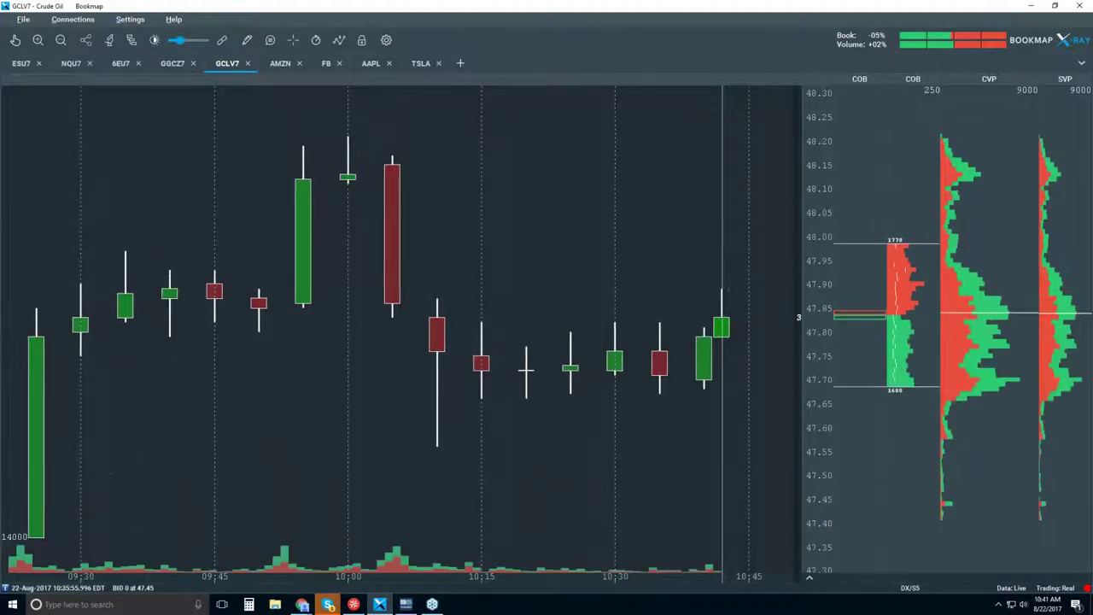
drag(313, 530, 312, 517)
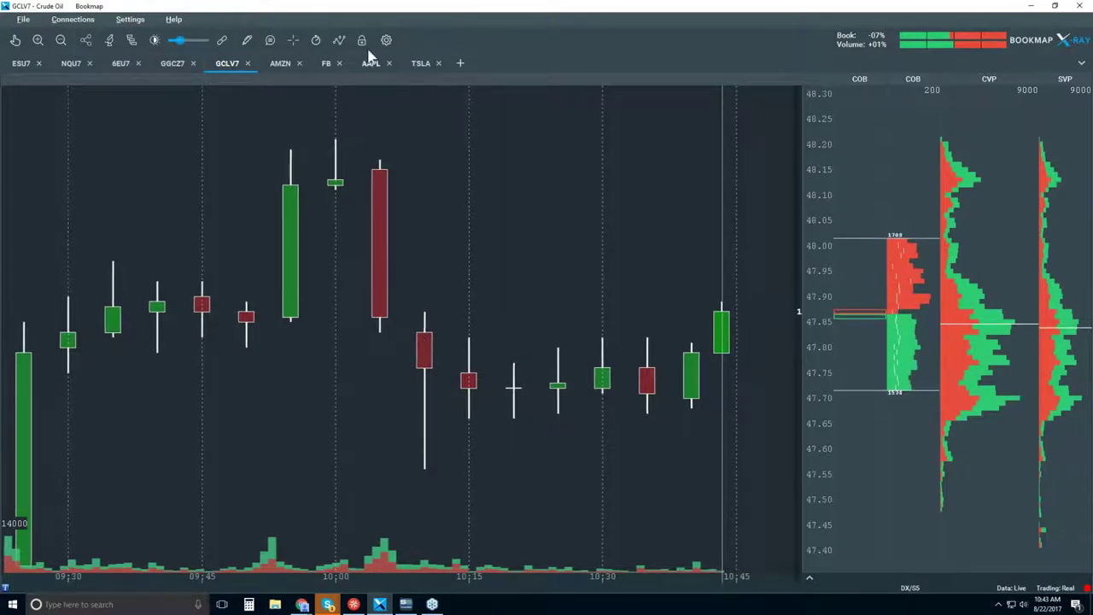
Step: Turn on the Best Bid/Ask layer in the chart's display layers list
click(339, 41)
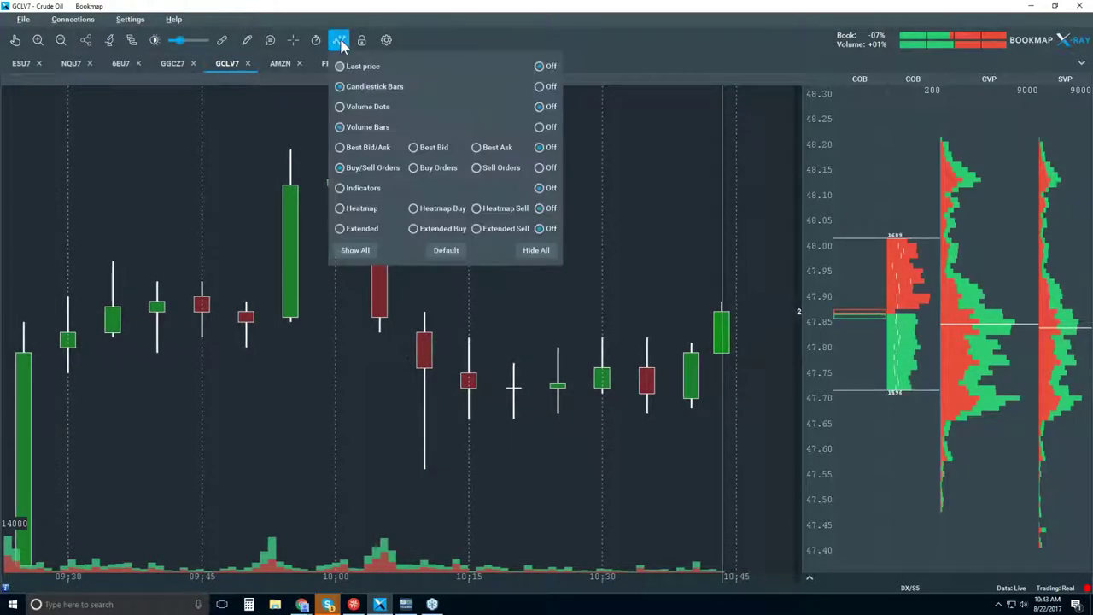
click(340, 147)
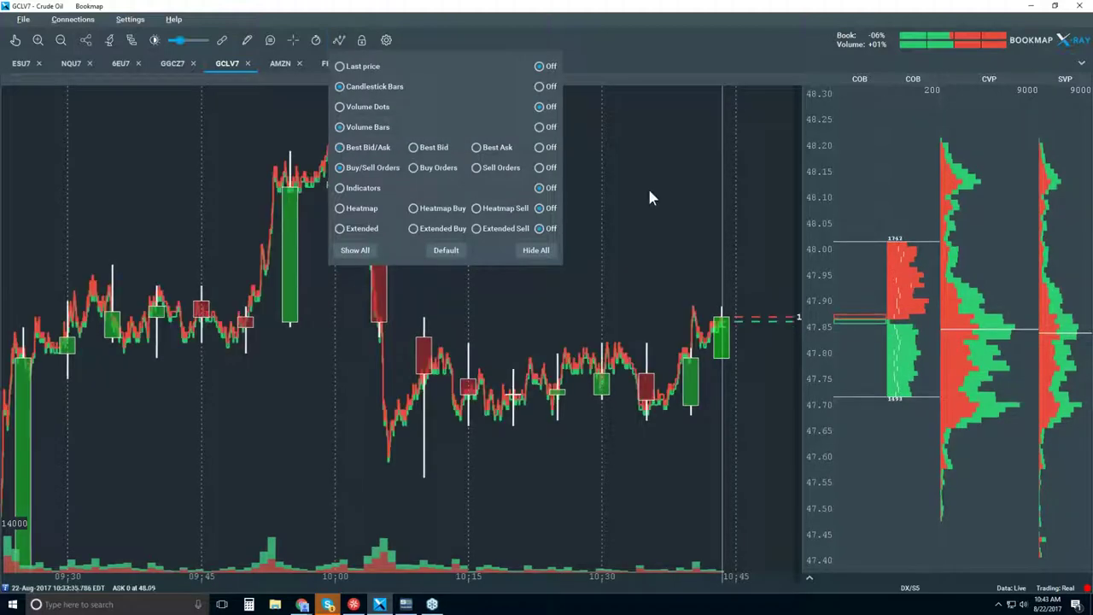
click(667, 173)
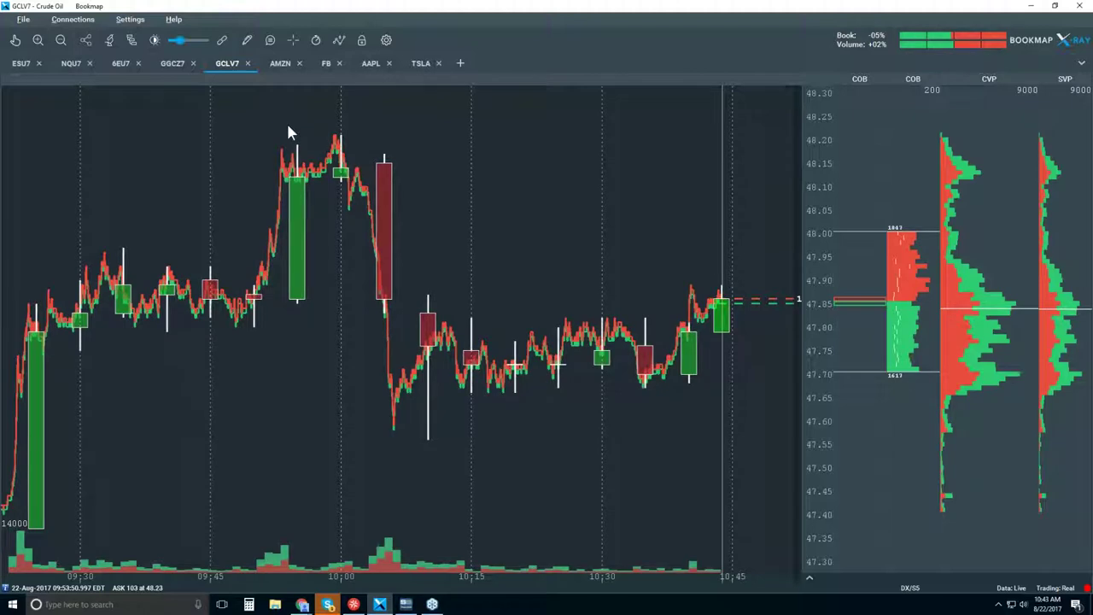
Step: Place a horizontal level line on the GCLV7 chart at about 48.11
click(247, 40)
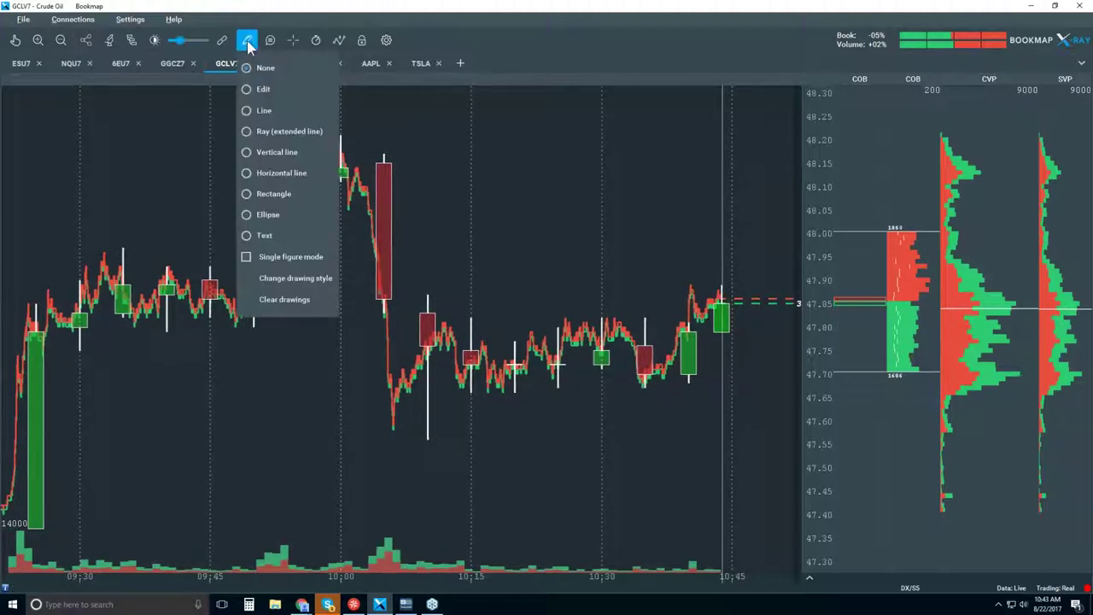
click(298, 174)
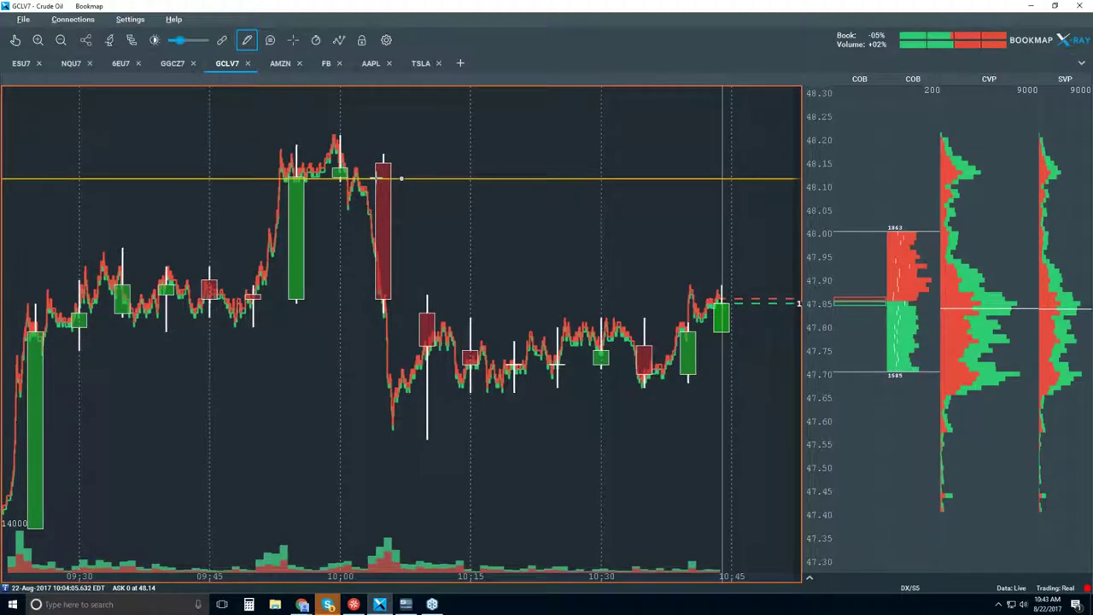
click(376, 177)
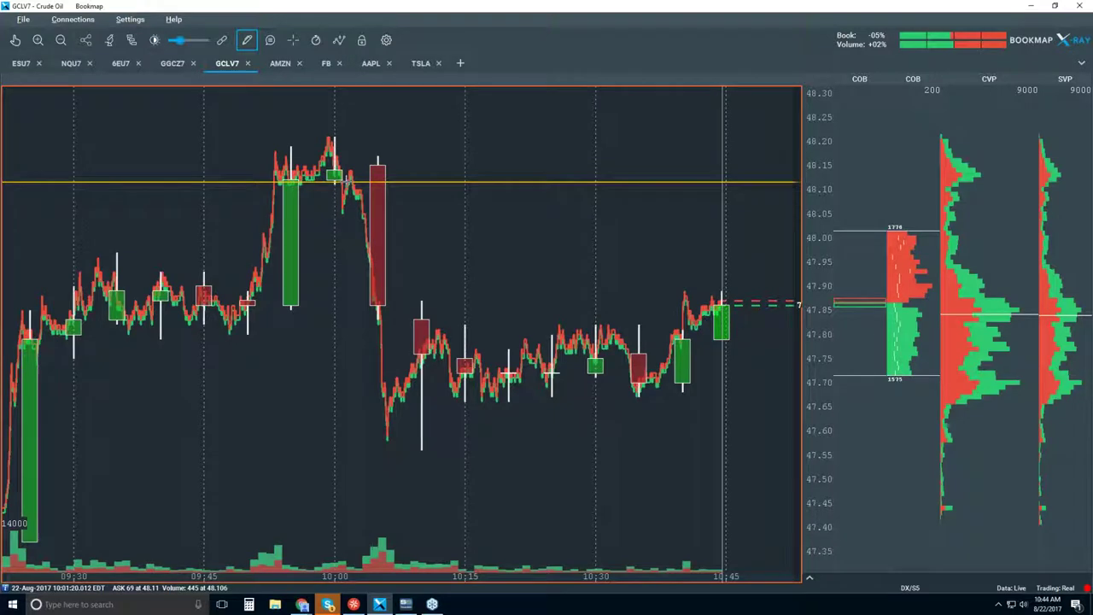
Step: Switch Volume Dots on in the chart display settings popup
click(339, 39)
click(351, 112)
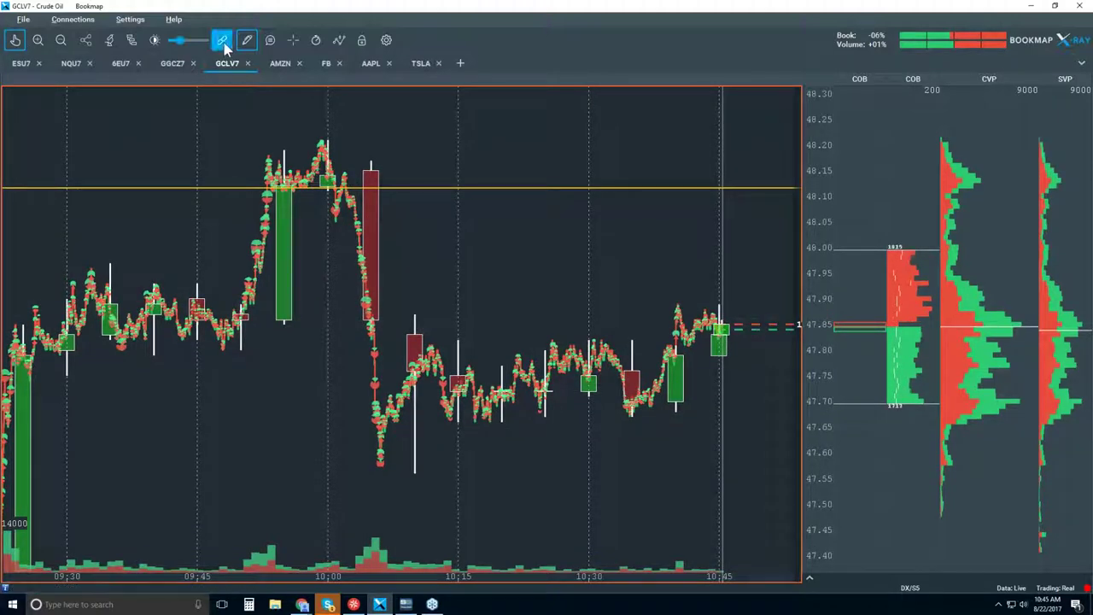
Step: Set the drawing tool to None, then zoom and pan the chart to frame 09:50–10:15
click(246, 40)
click(264, 68)
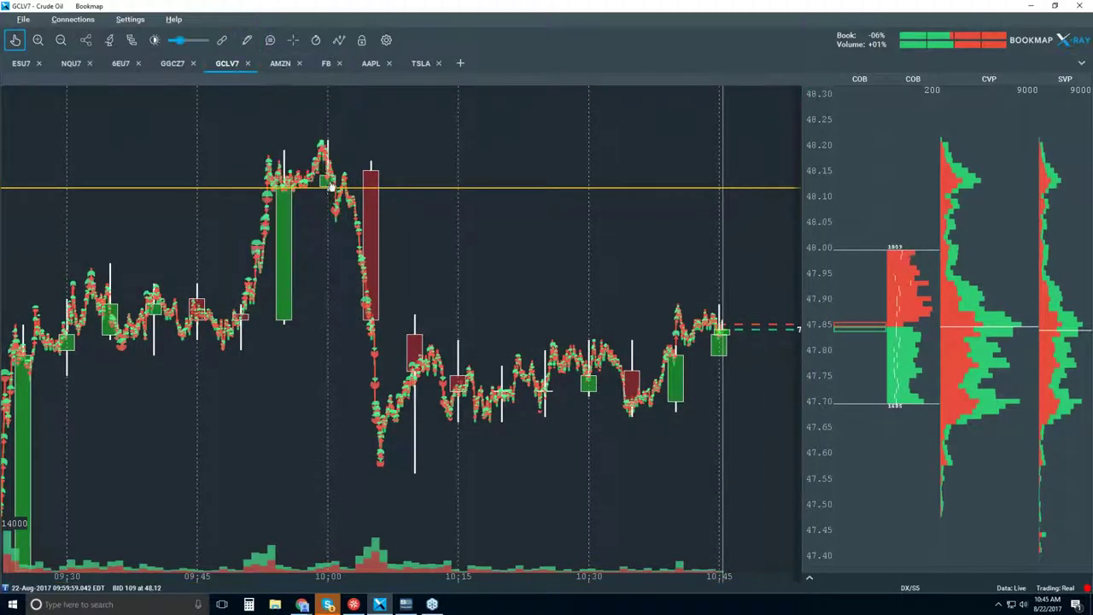
scroll(329, 187, up, 2)
scroll(332, 202, up, 2)
drag(330, 212, 381, 214)
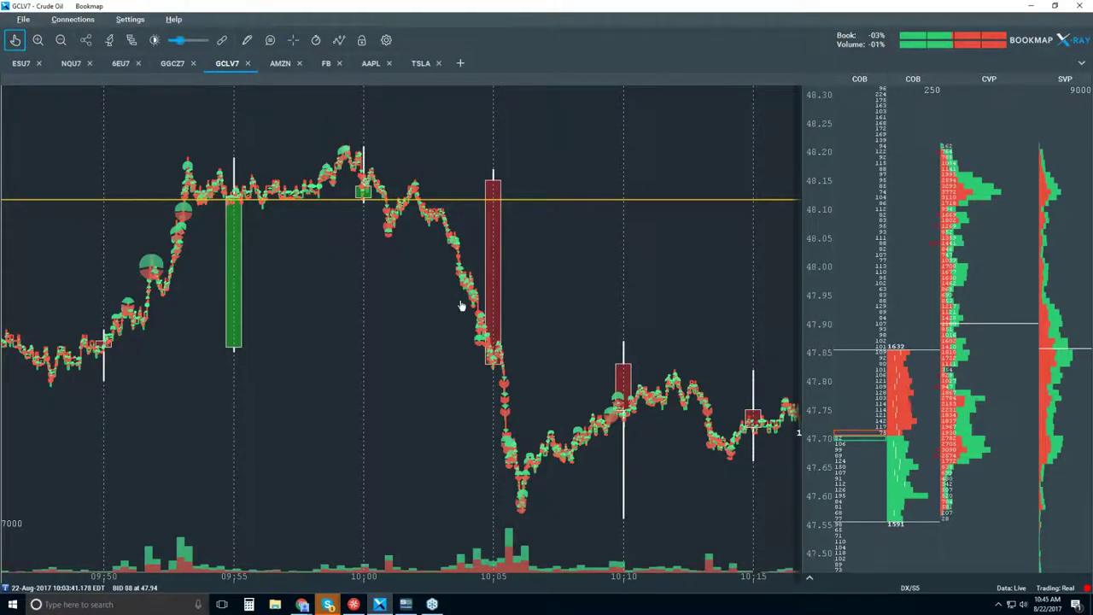
Step: Zoom out the time axis to cover about 09:30 through past 10:15
scroll(461, 306, down, 3)
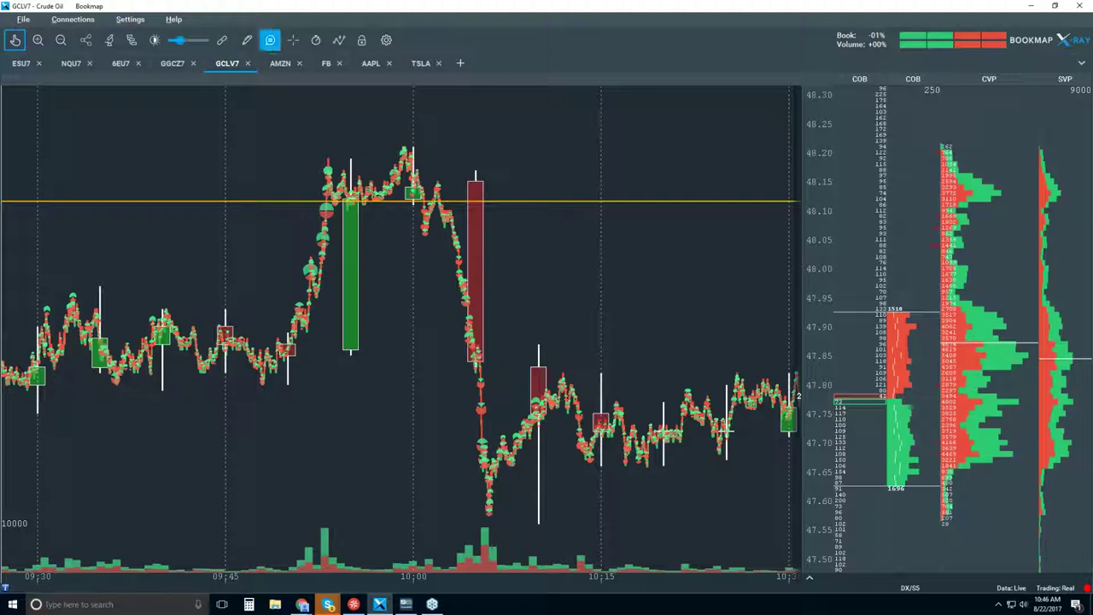
Step: Draw horizontal level lines at about 47.66 and 47.80, then set the drawing tool to None
click(270, 40)
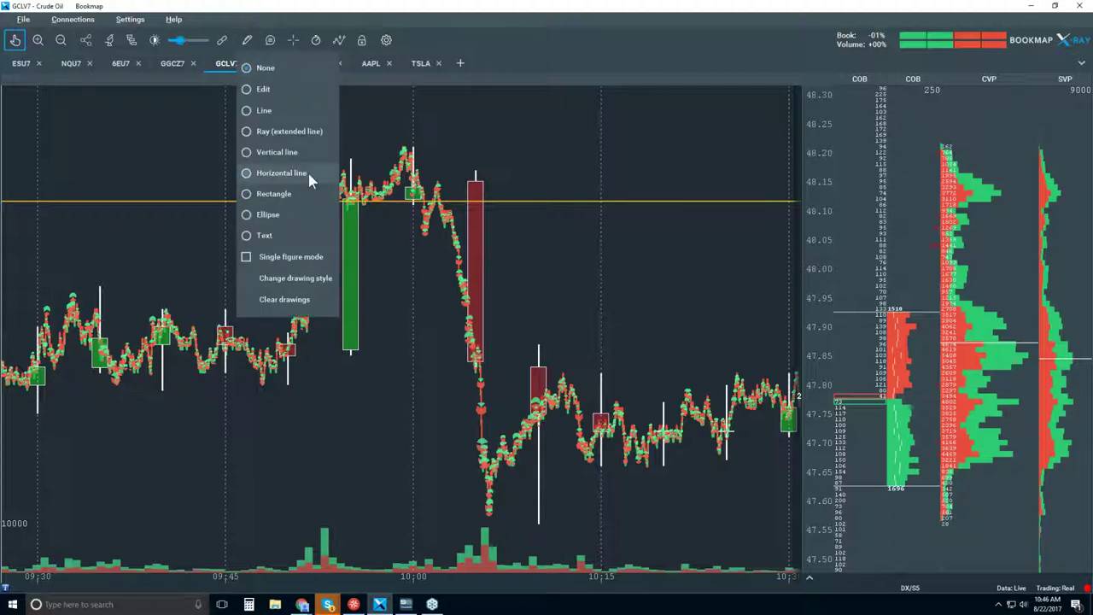
click(308, 173)
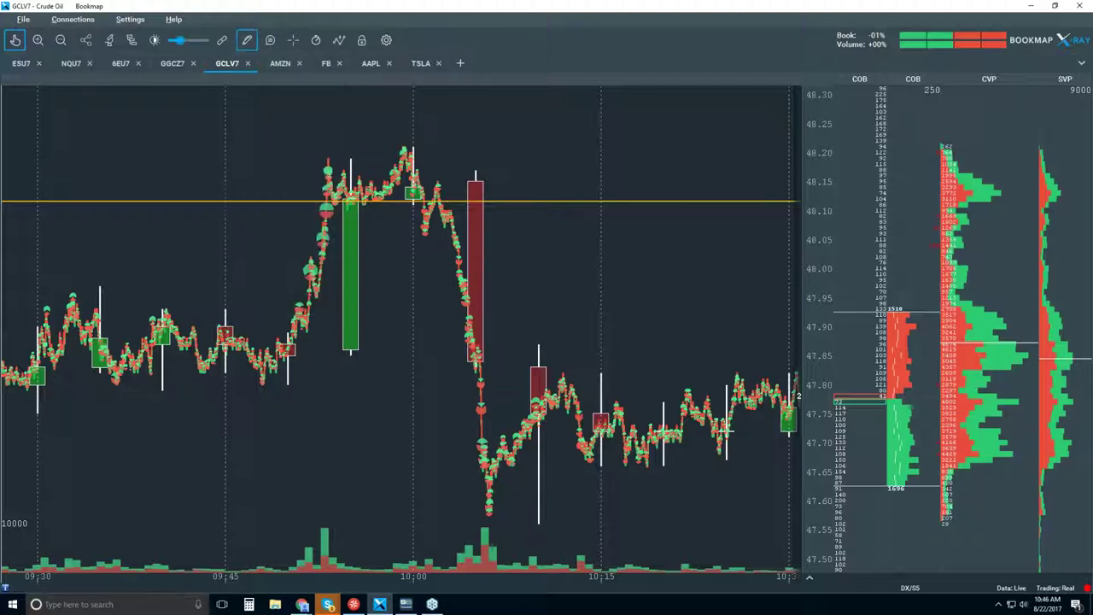
click(481, 466)
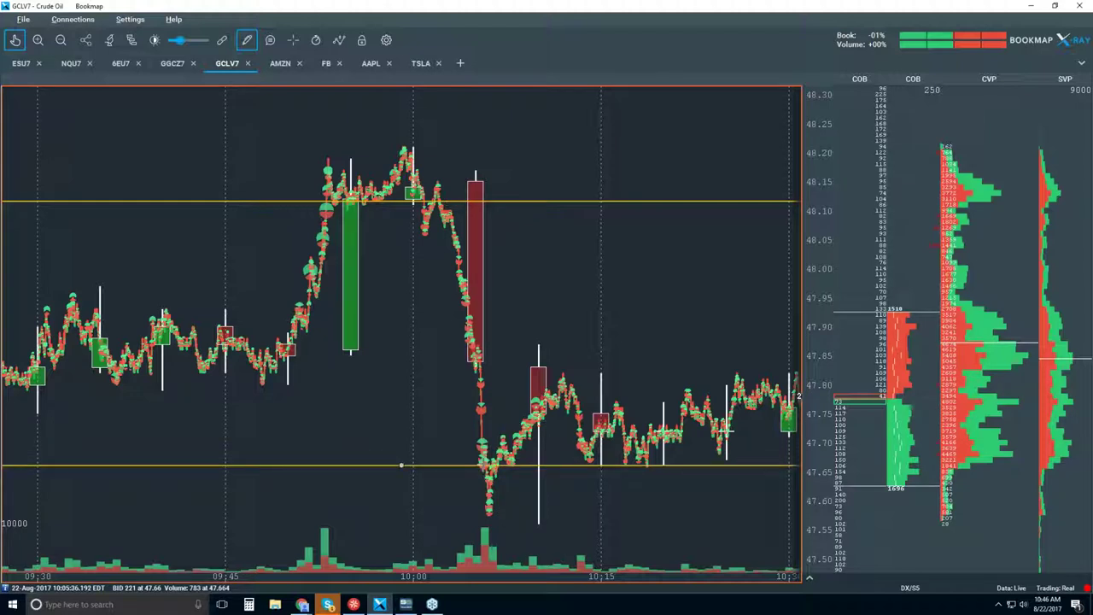
click(483, 435)
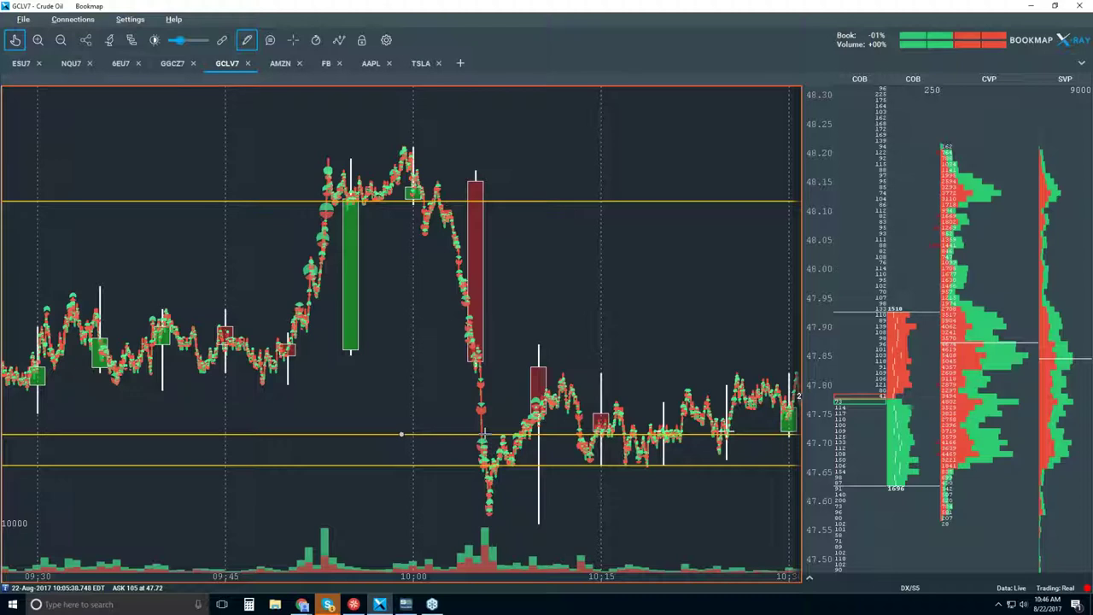
drag(401, 435, 402, 384)
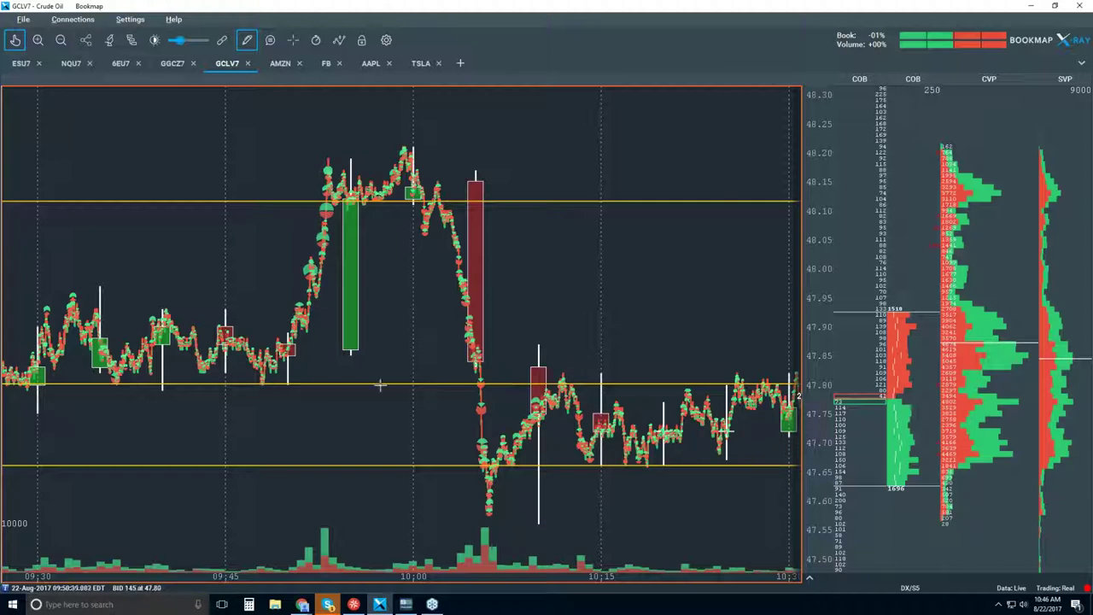
click(247, 41)
click(259, 68)
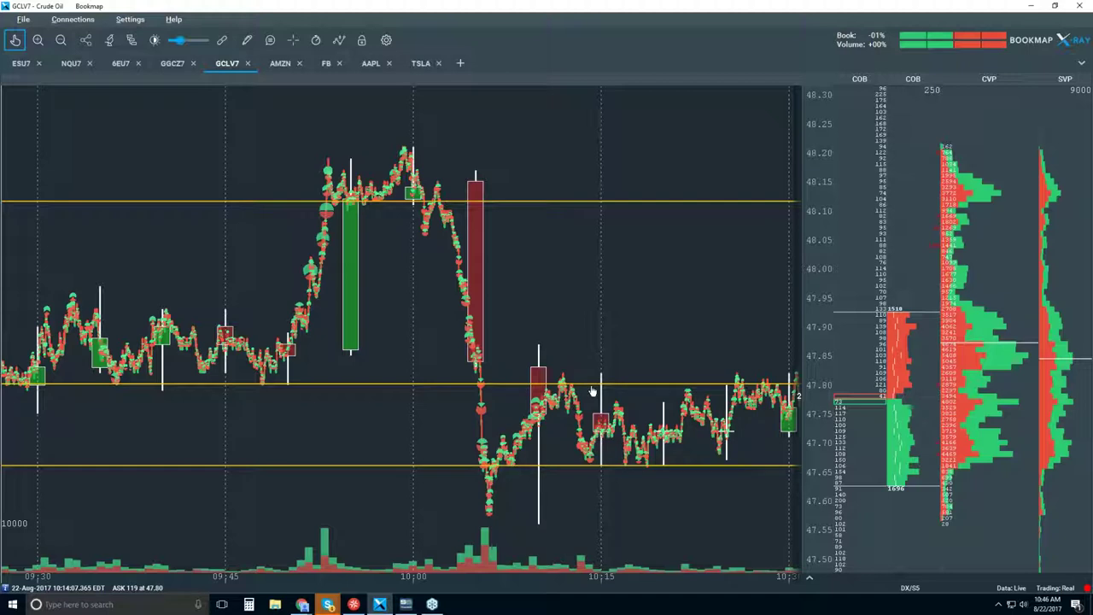
Step: Snap the GCLV7 chart to the live edge with the hand (Move) tool
click(17, 41)
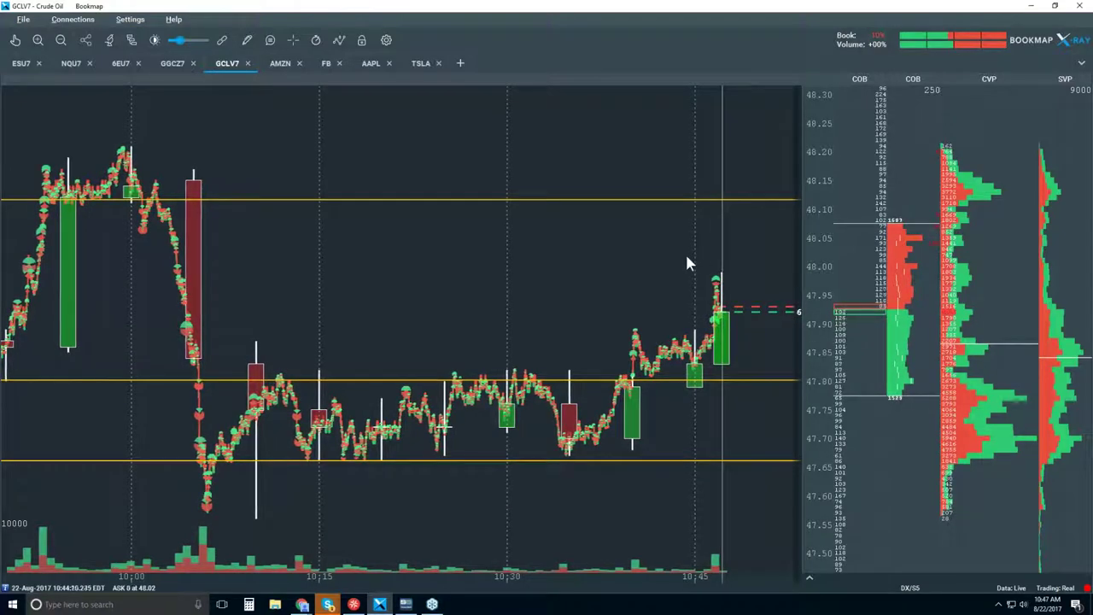
Step: Zoom the chart into the 10:20–10:50 window around the breakout lines
scroll(686, 252, up, 3)
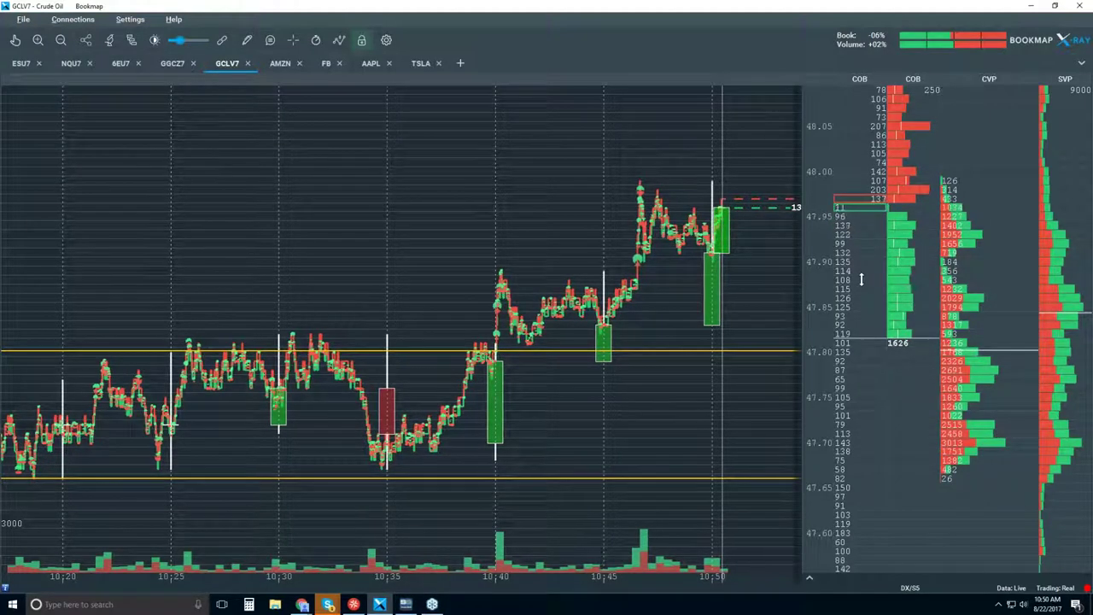
Step: Enable the standard Heatmap in the visible chart components list, then close the list
click(341, 41)
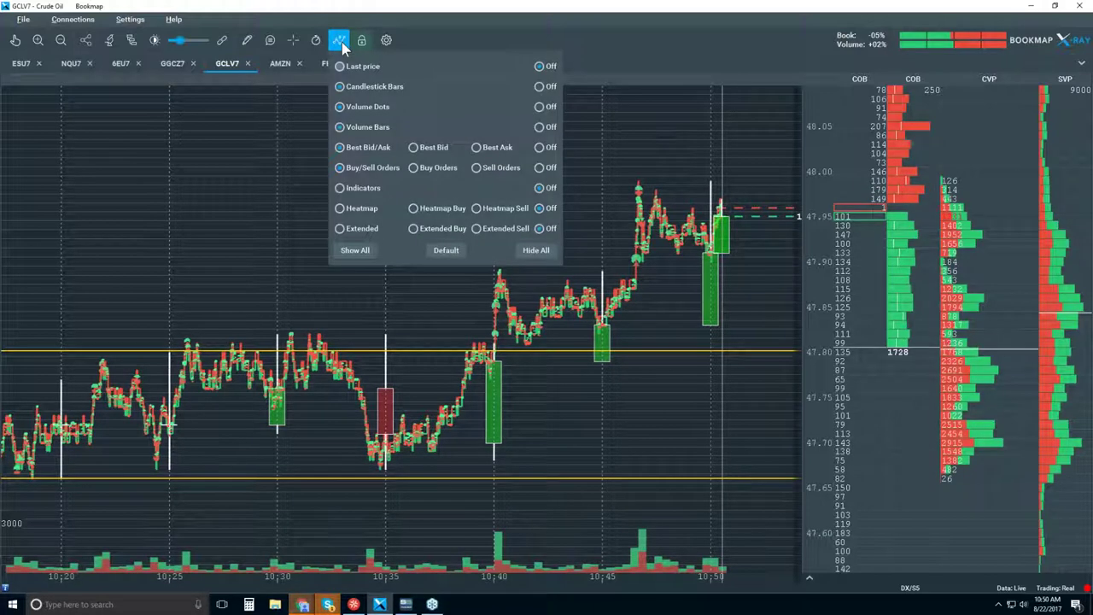
click(369, 210)
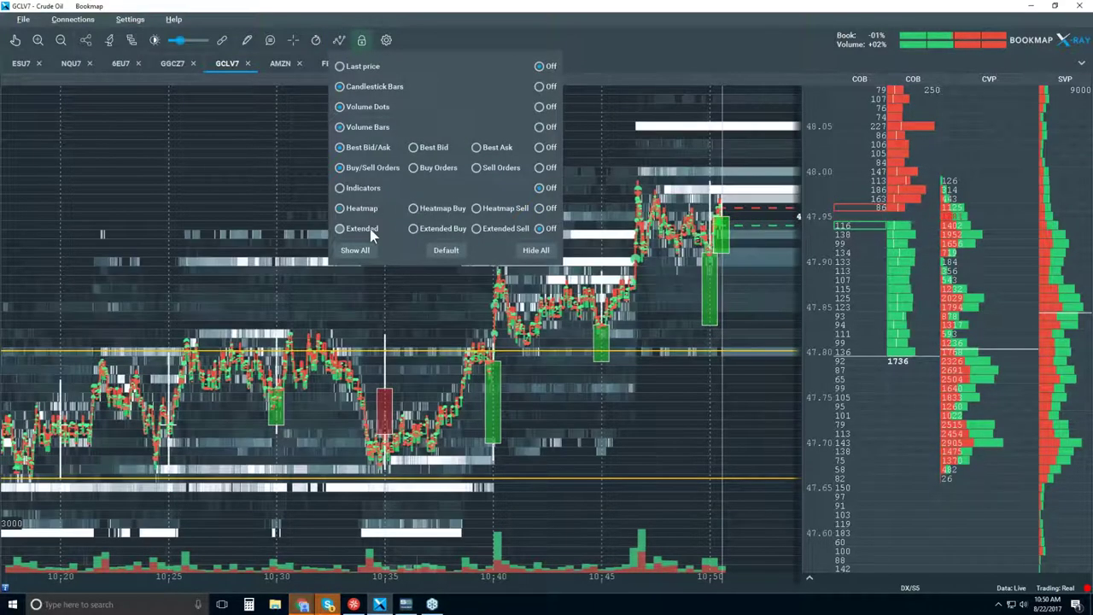
click(370, 229)
click(362, 208)
click(547, 26)
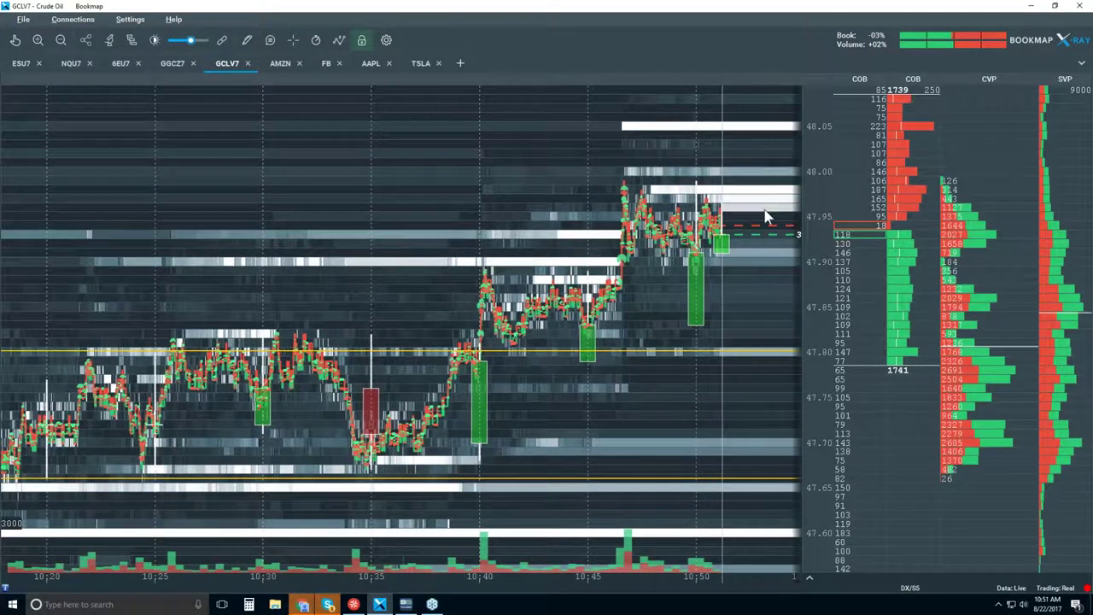
Step: Set heatmap contrast to brightness about 12, large size highlight about 78, black cut-off about 12
click(154, 40)
drag(520, 111, 434, 101)
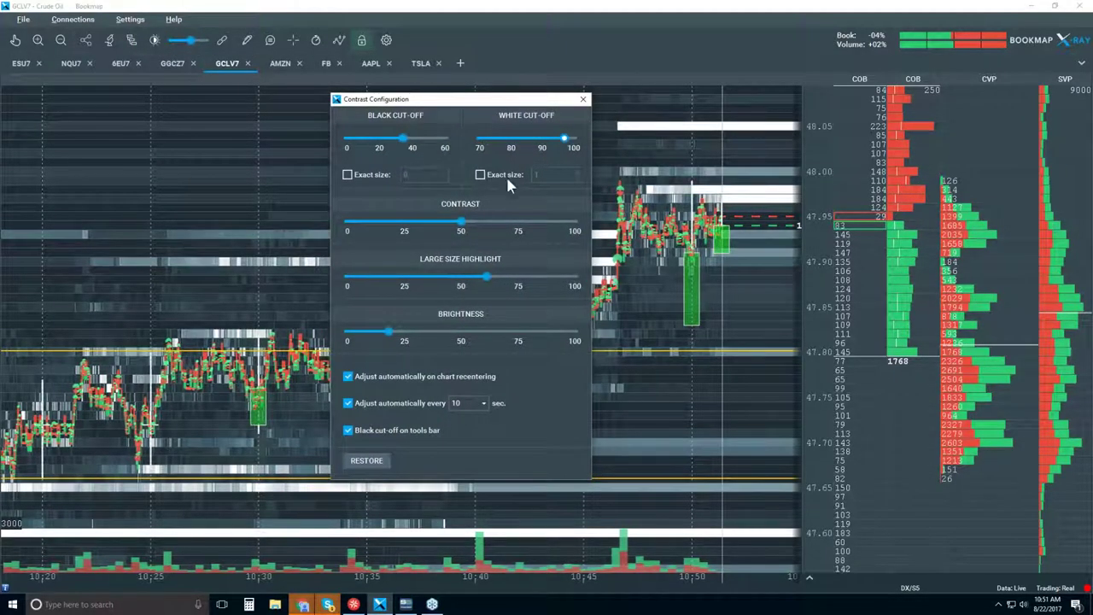
drag(390, 332, 374, 332)
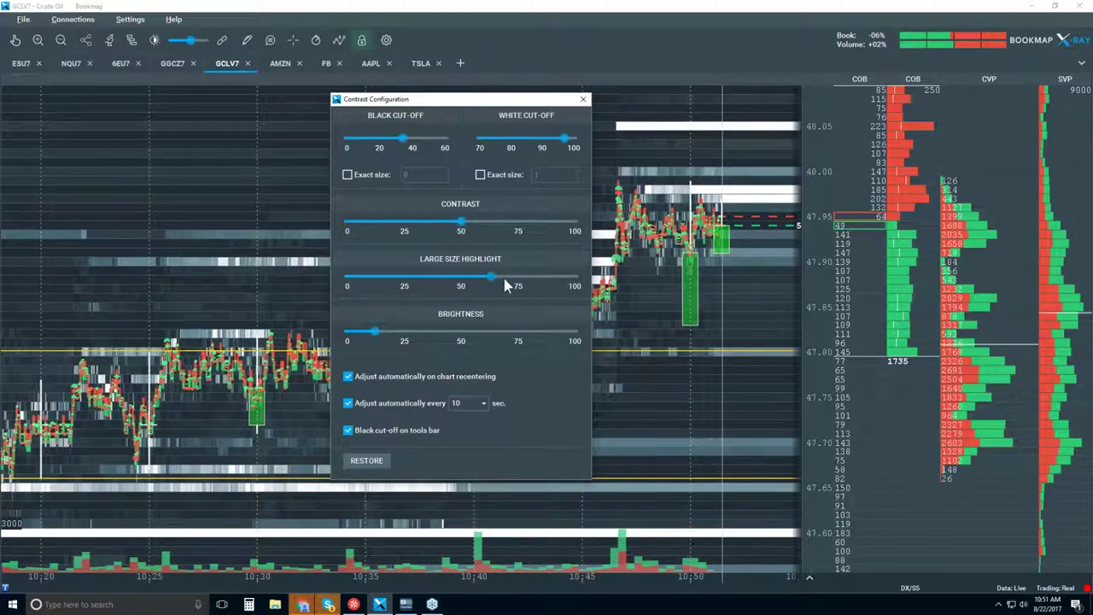
drag(486, 277, 522, 277)
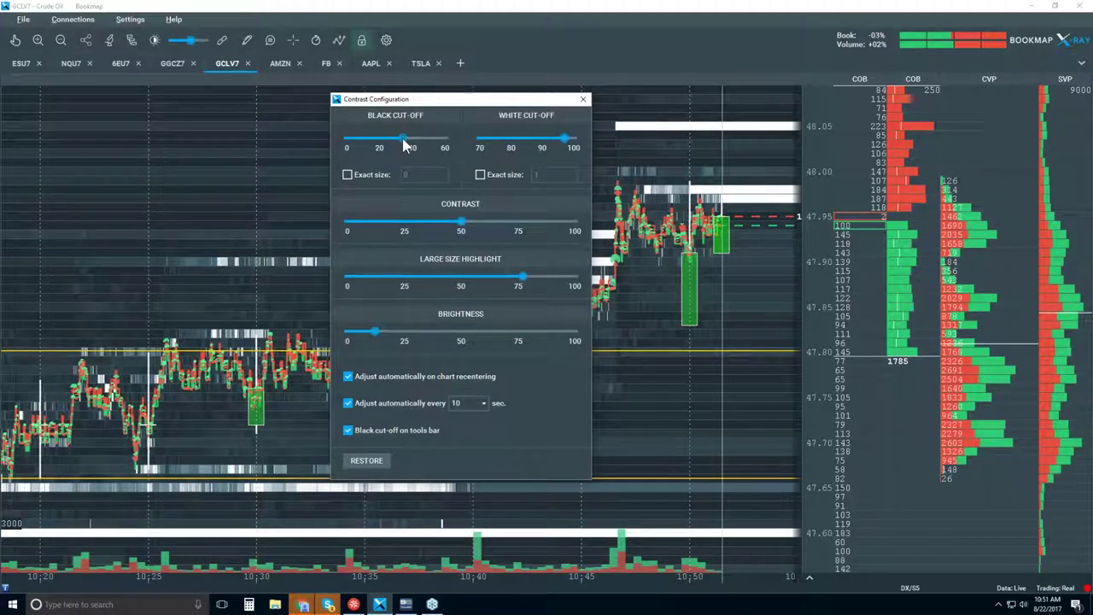
mouse_move(402, 138)
mouse_down()
mouse_move(363, 139)
mouse_move(382, 138)
mouse_up()
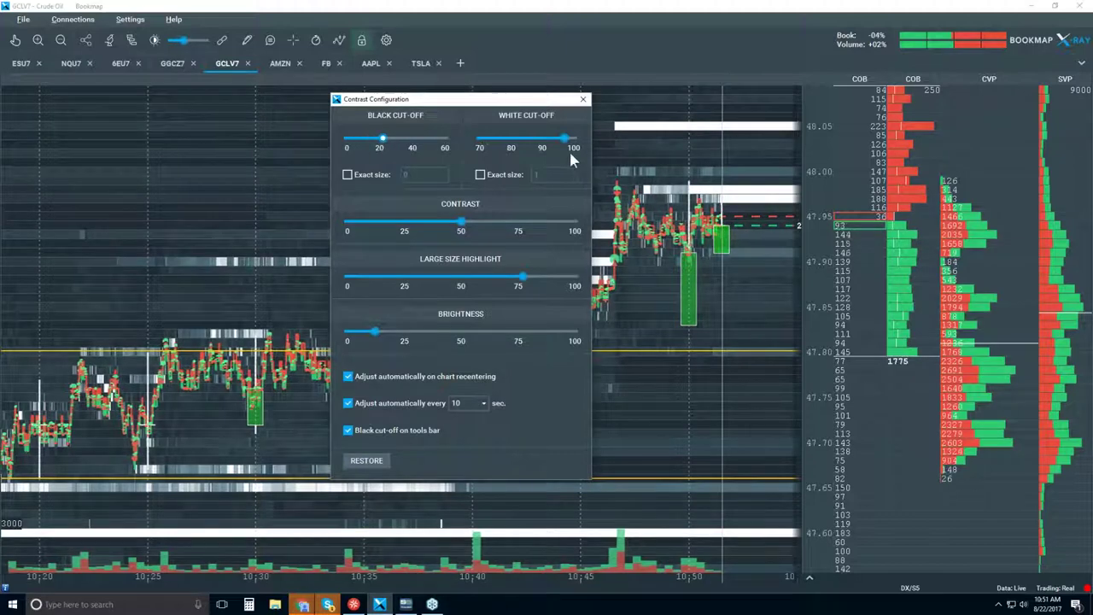
click(583, 101)
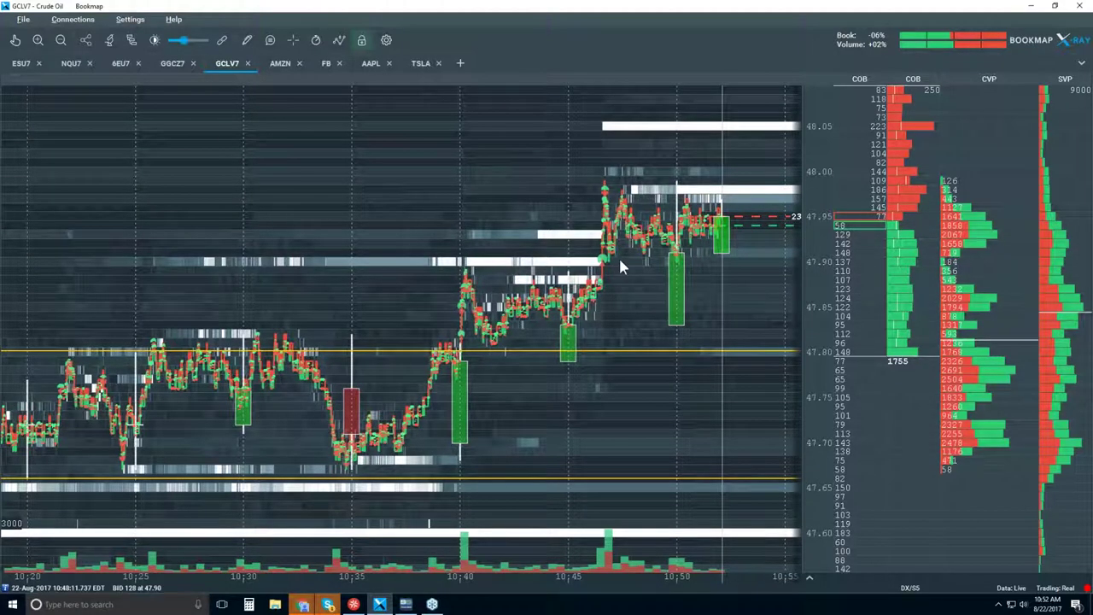
click(268, 42)
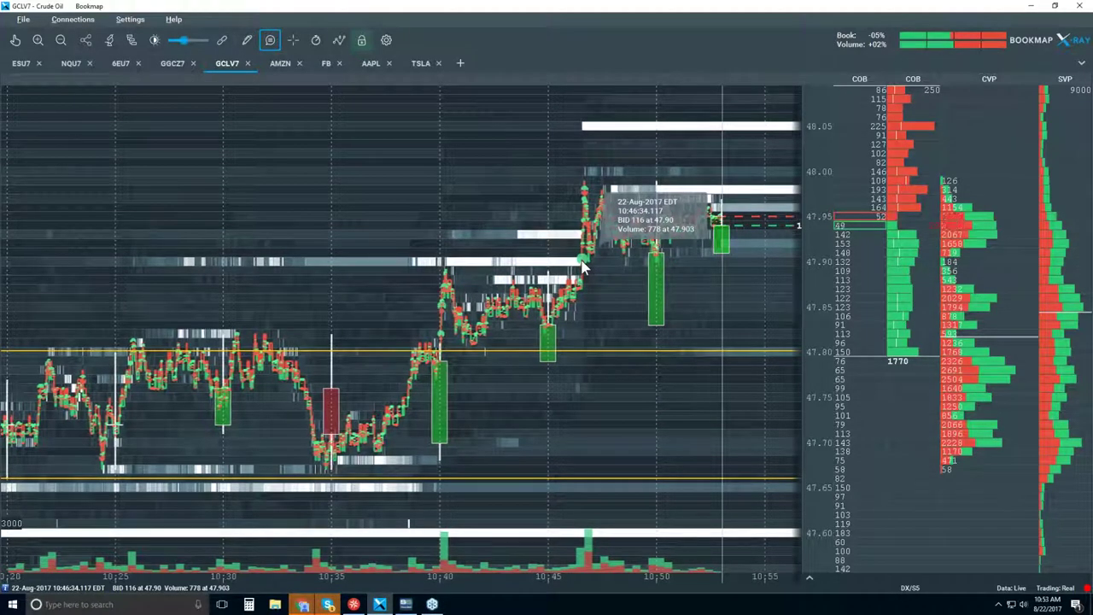
Step: Select the hand tool and zoom the heatmap into 10:46:34–10:46:36 near 47.90
click(15, 44)
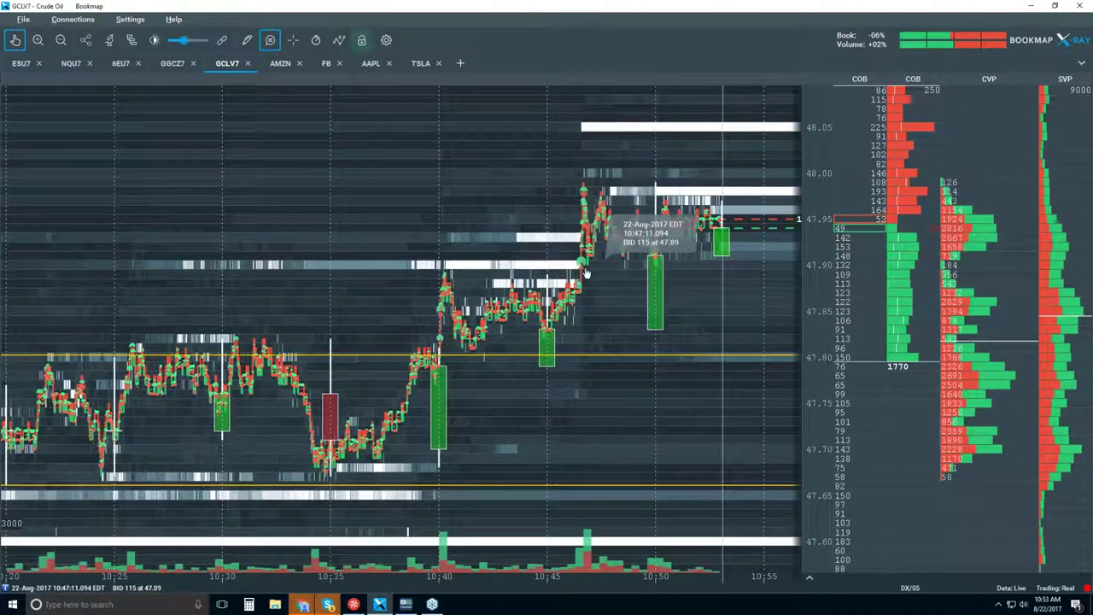
scroll(579, 265, up, 5)
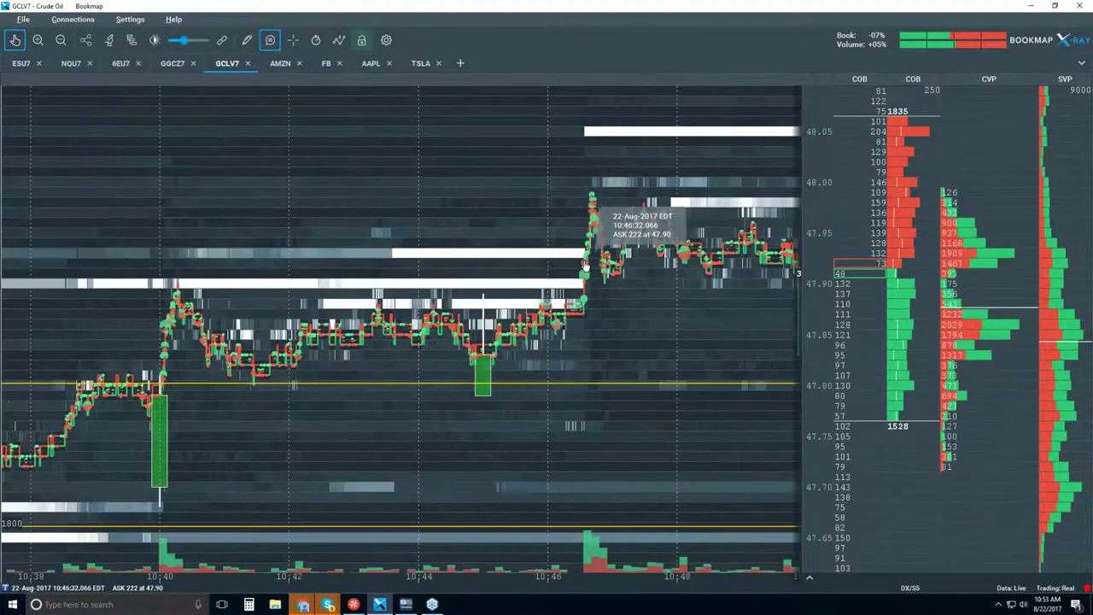
scroll(588, 340, up, 5)
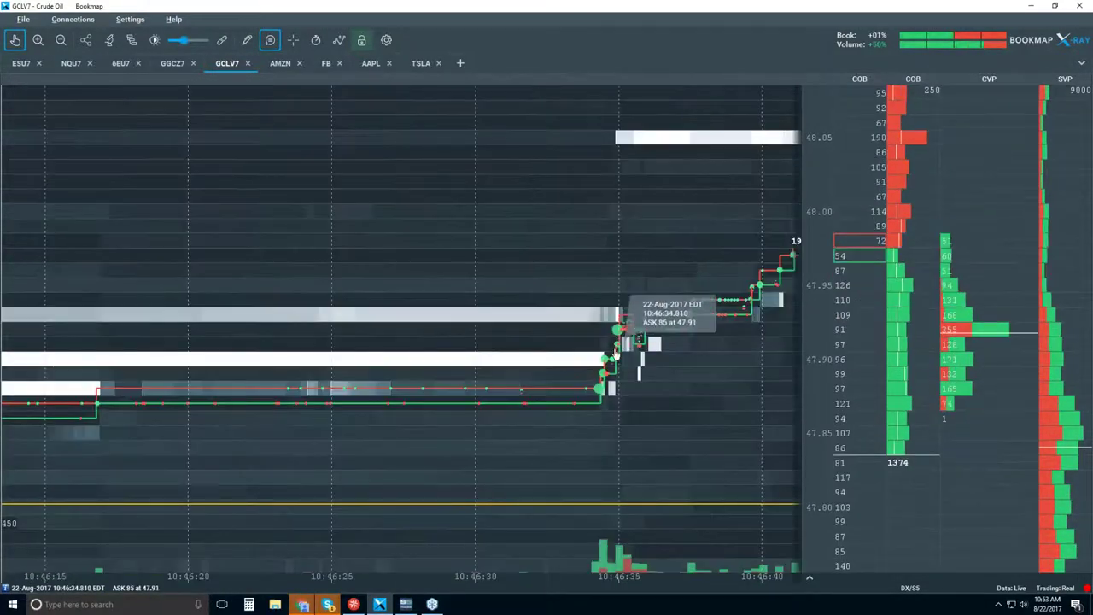
scroll(605, 349, up, 5)
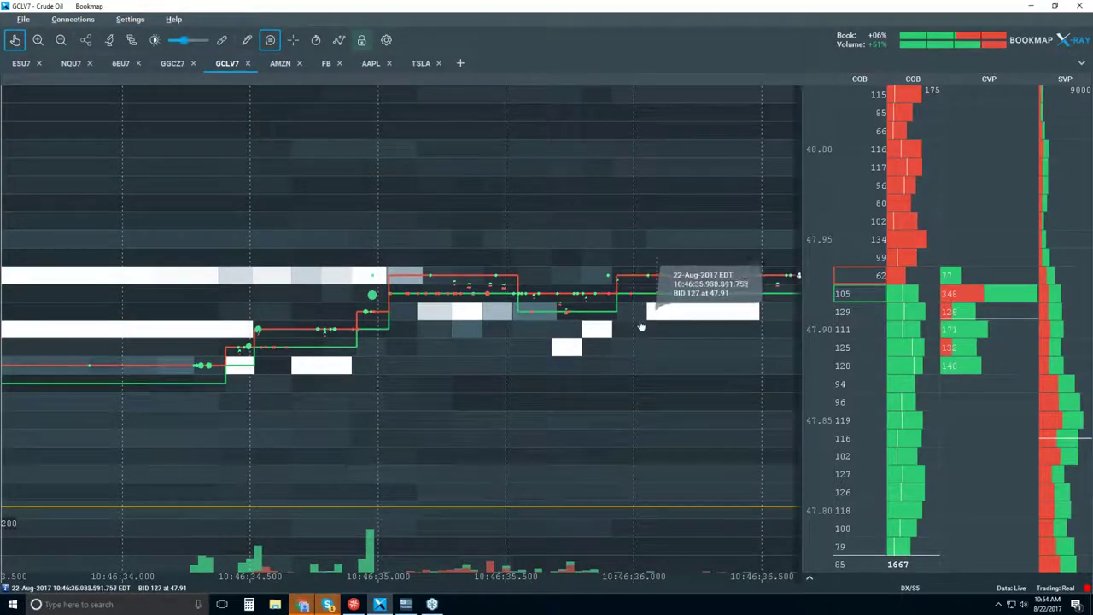
Step: Zoom out slightly to show 10:46:24–10:46:43 as price climbs toward 47.97
scroll(555, 307, down, 5)
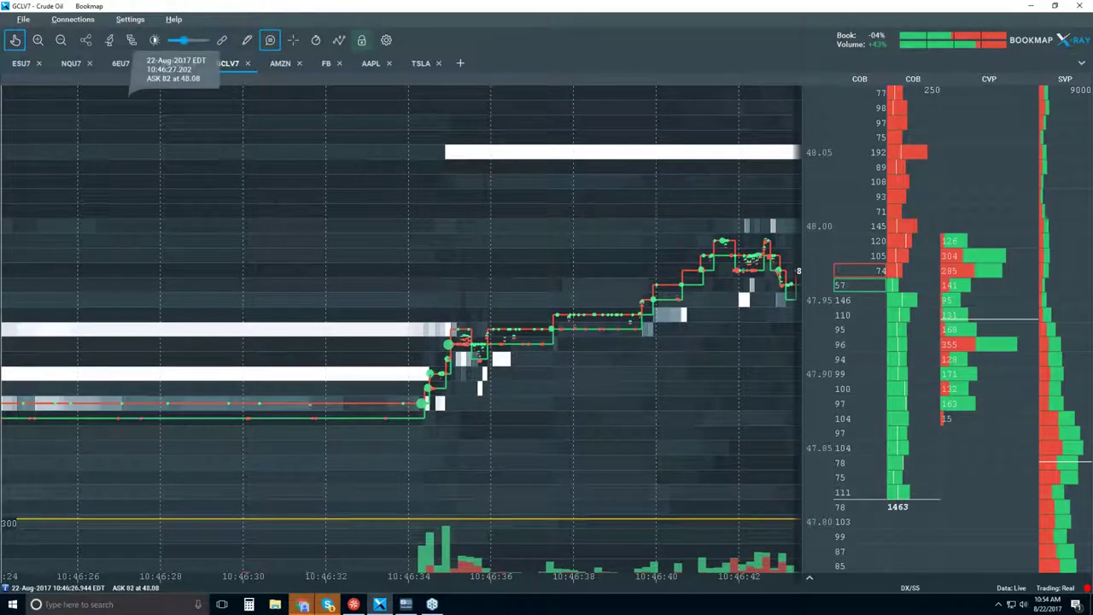
Step: Return the heatmap to live data, zoomed out to about 10:30–10:55, with the hover price readout off
click(15, 40)
scroll(295, 236, down, 10)
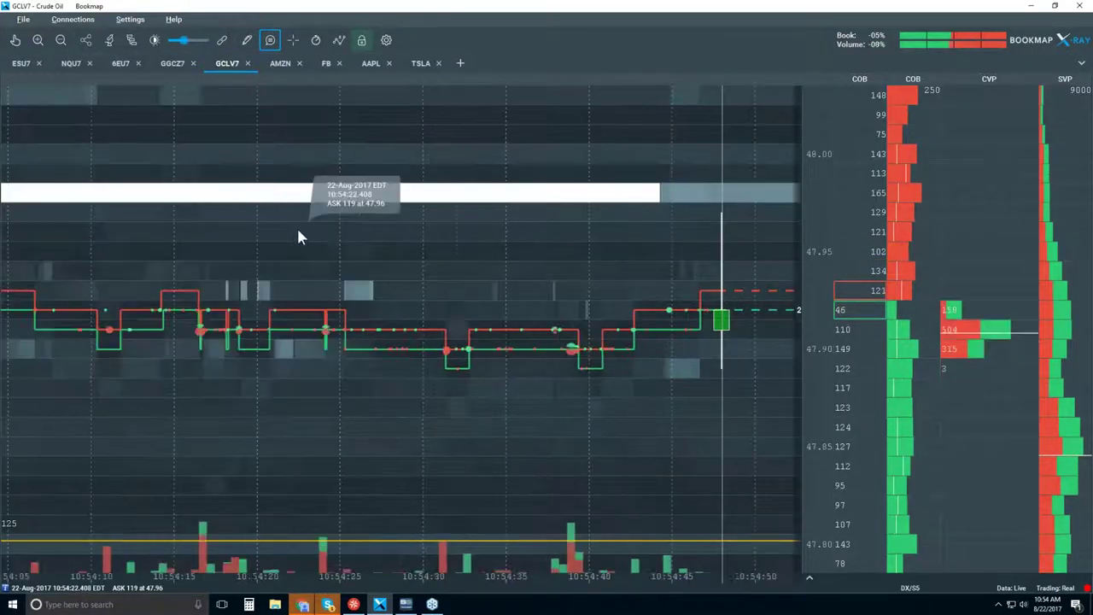
scroll(297, 230, down, 5)
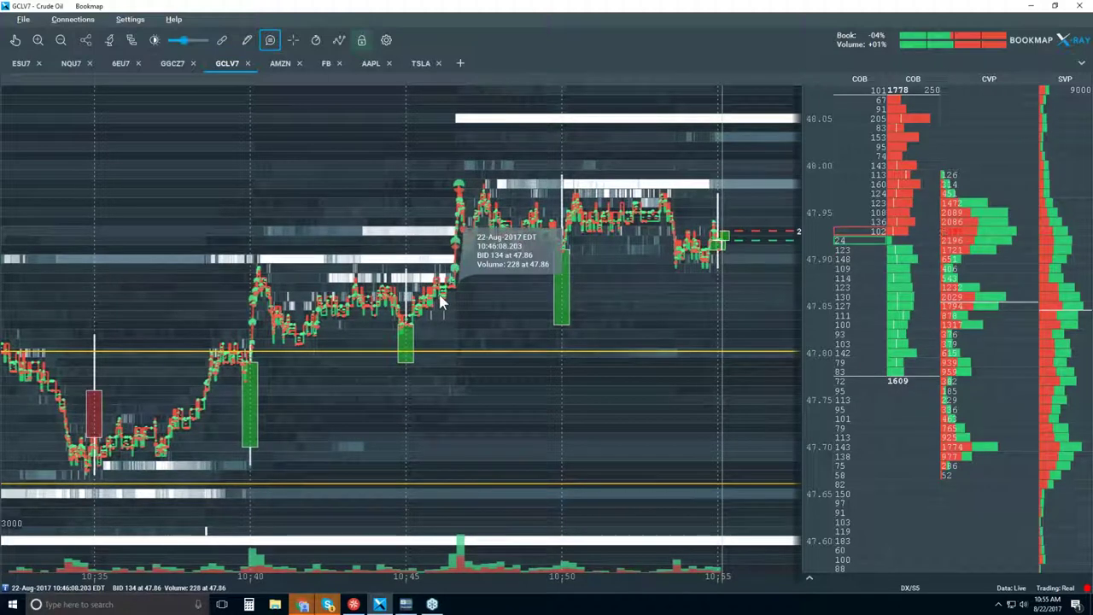
click(271, 40)
scroll(630, 203, down, 1)
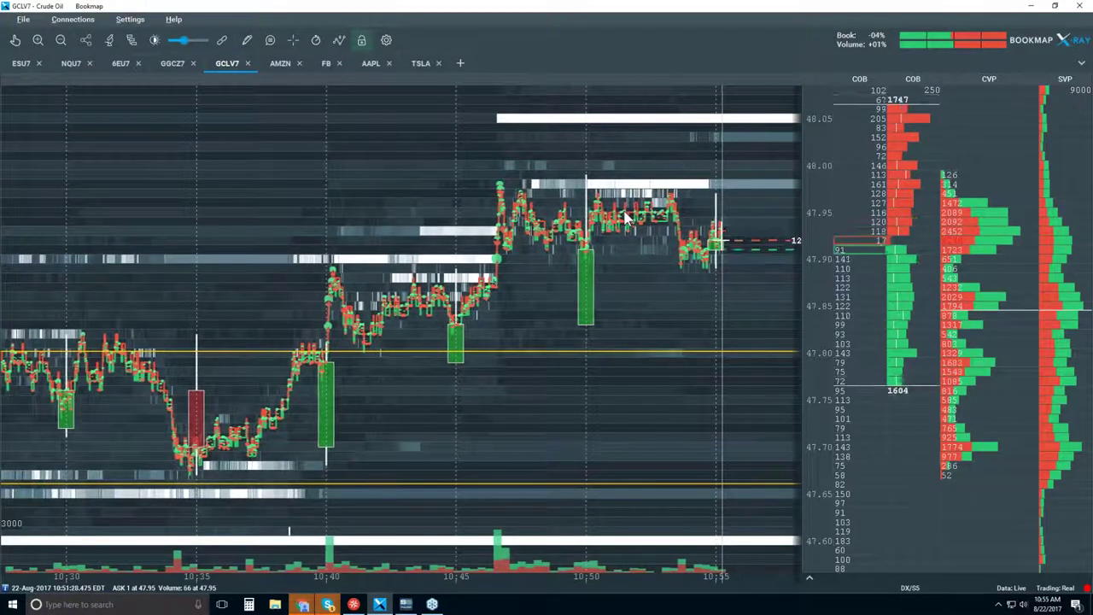
Step: Draw a horizontal breakout line across the crude oil heatmap at 47.90
click(246, 41)
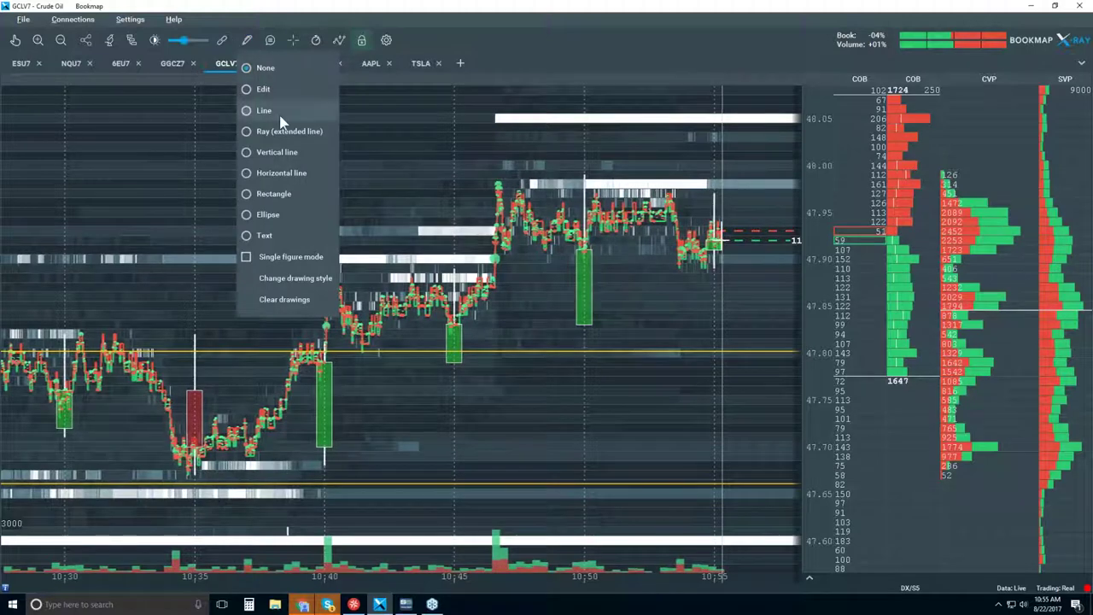
click(296, 173)
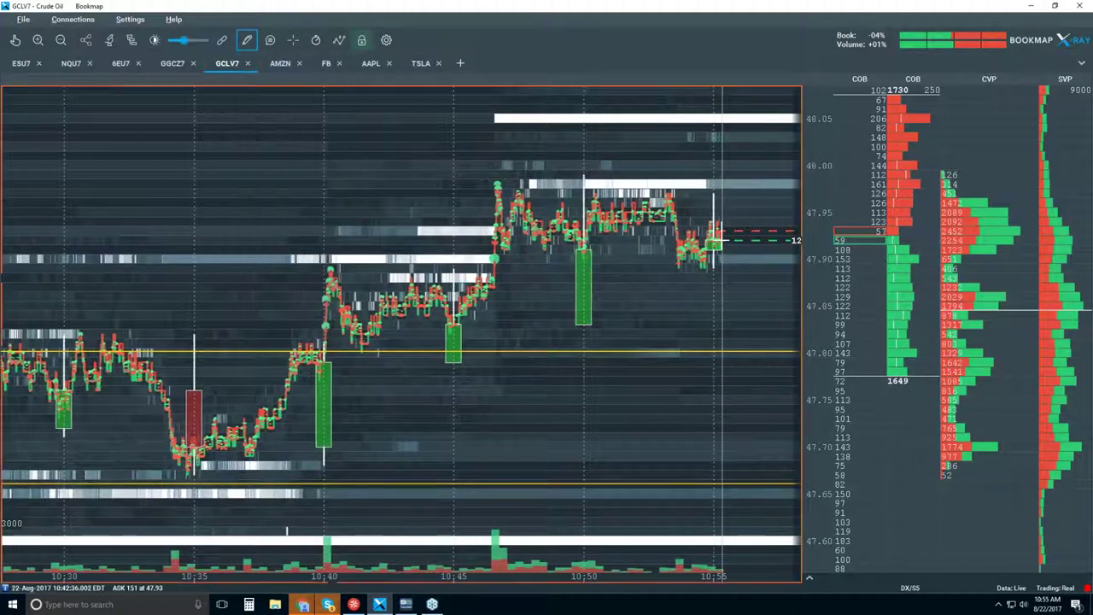
click(401, 263)
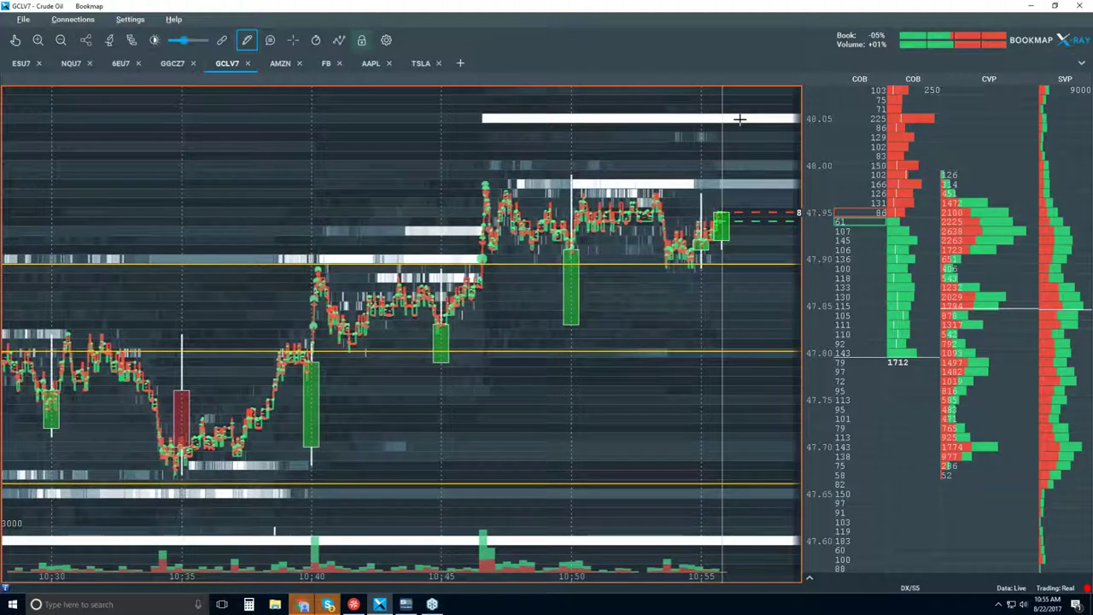
Step: Set the drawing tool to None and zoom in on the live chart
click(247, 40)
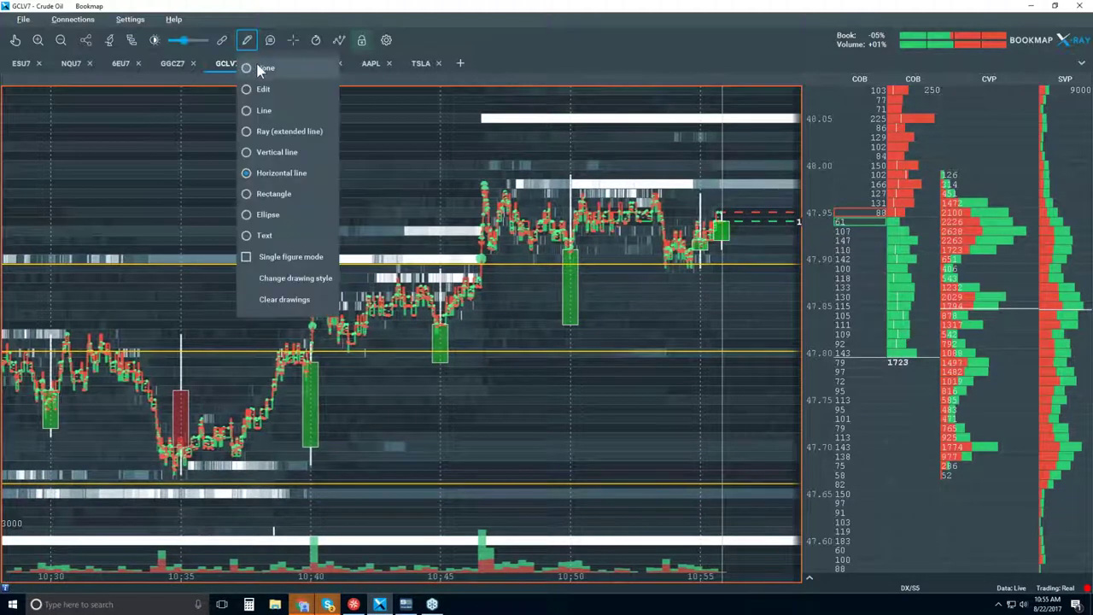
click(258, 68)
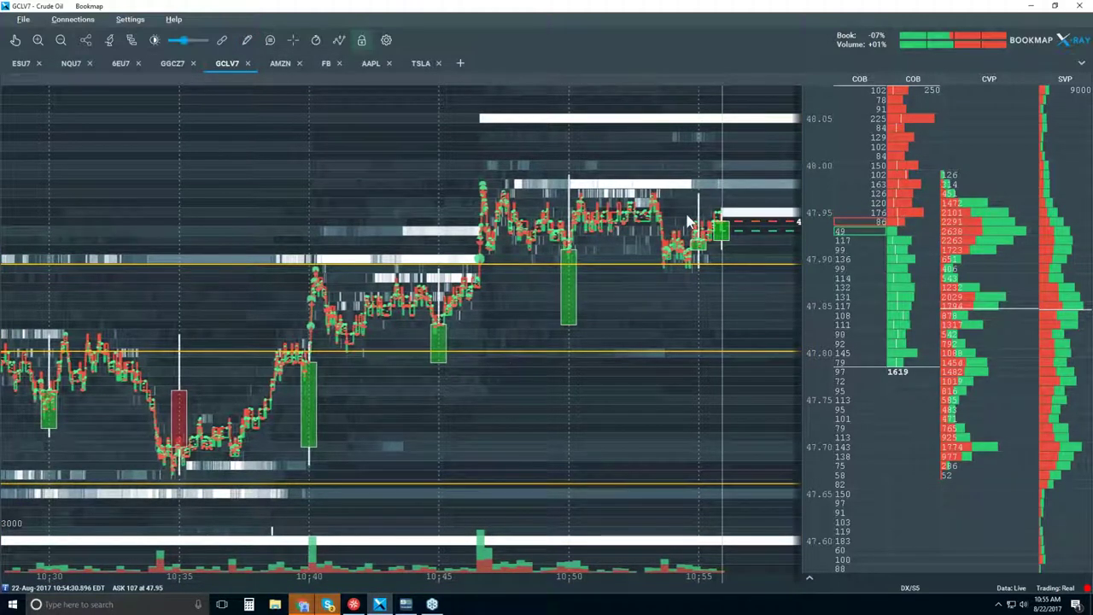
scroll(716, 205, up, 1)
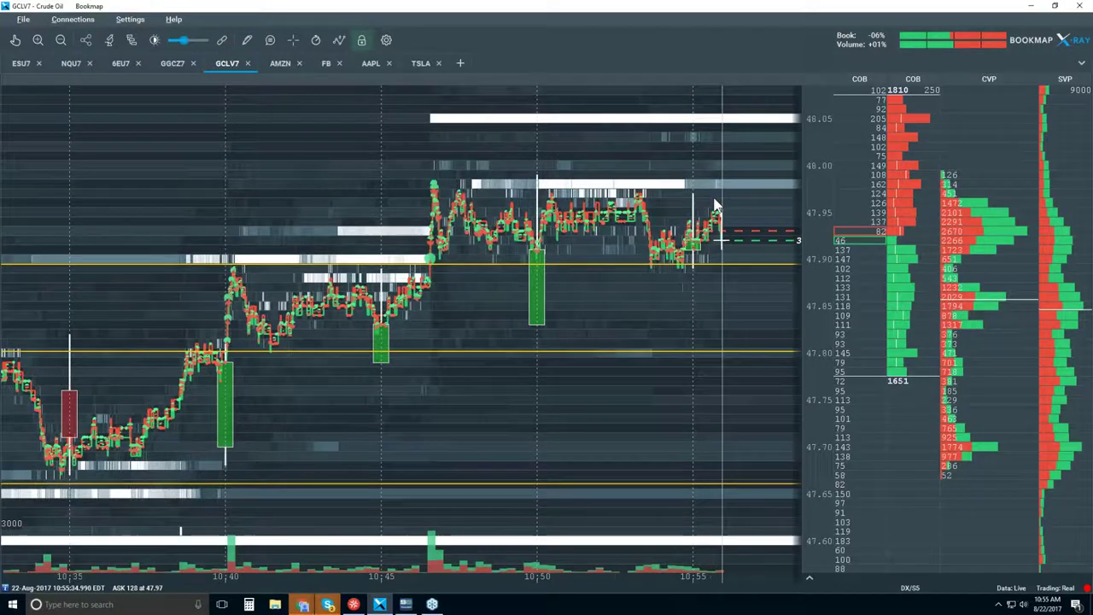
scroll(716, 205, up, 1)
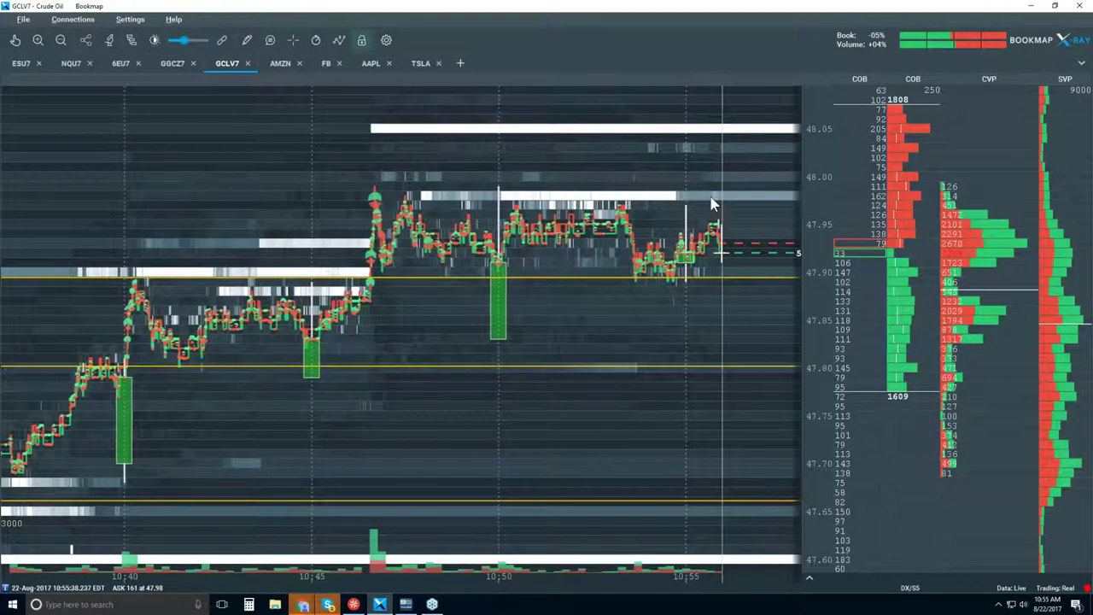
scroll(709, 206, up, 1)
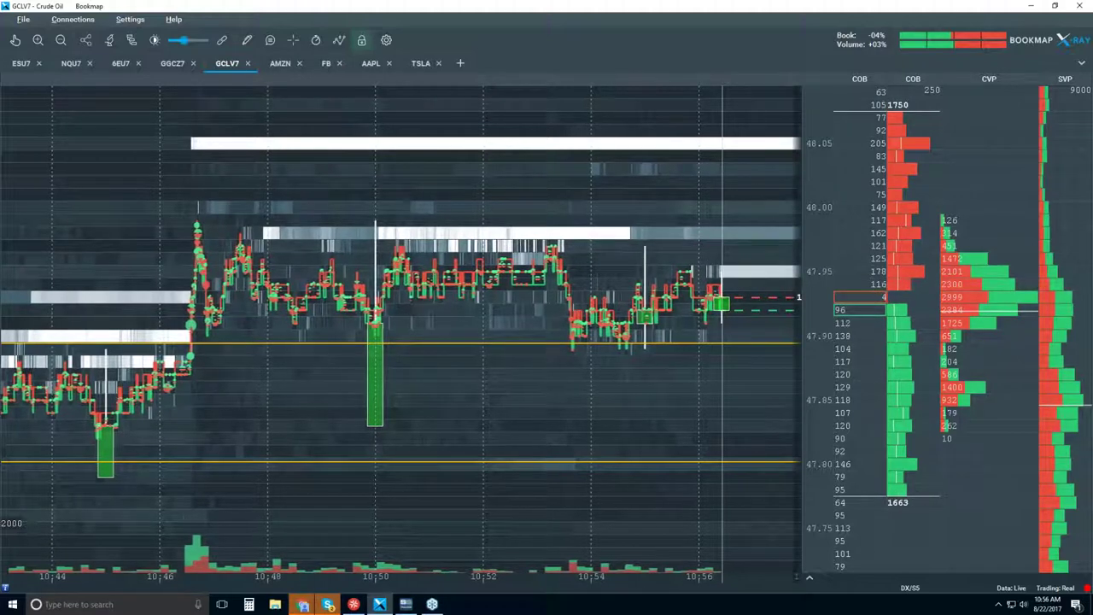
Step: Adjust the zoom to frame the 10:40–11:00 trading around the 47.90 line
scroll(616, 246, down, 3)
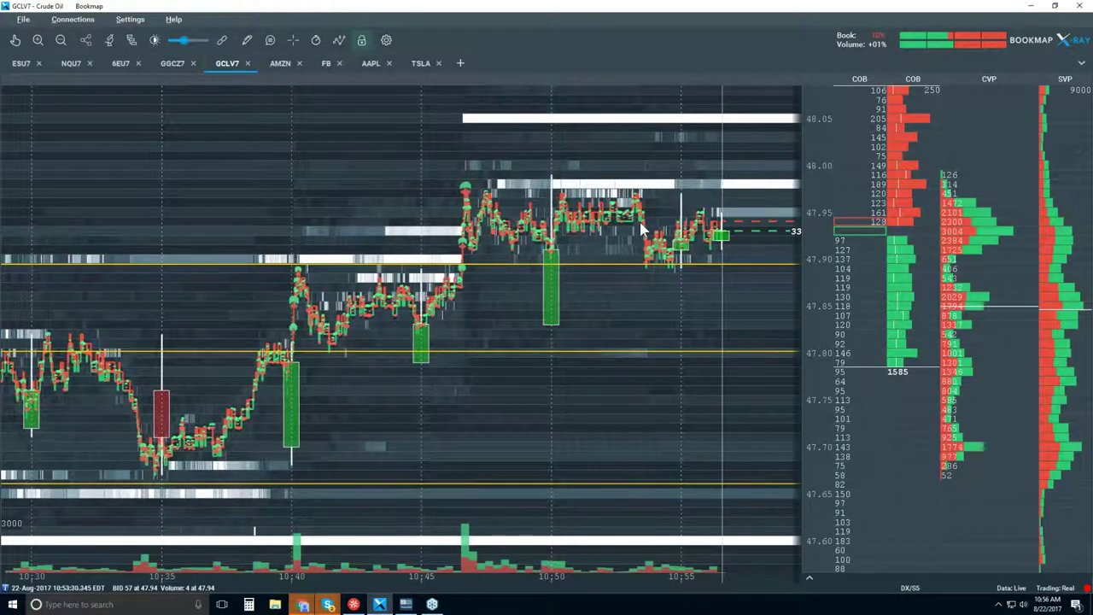
scroll(641, 223, down, 2)
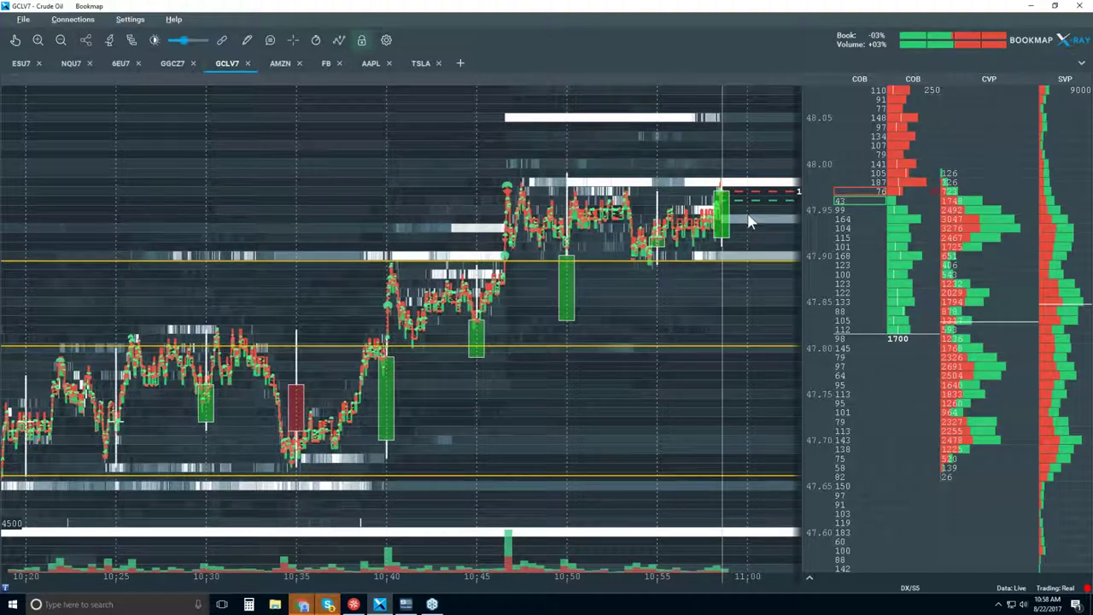
Step: Zoom out to the 10:30–11:00 range showing all three level lines
scroll(706, 266, up, 3)
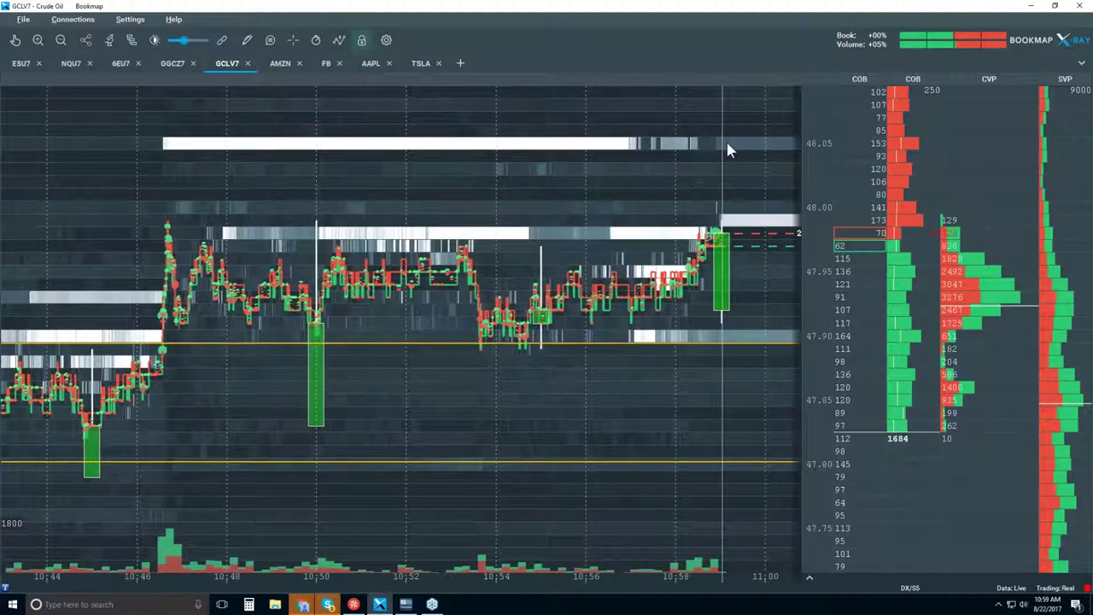
scroll(574, 248, down, 2)
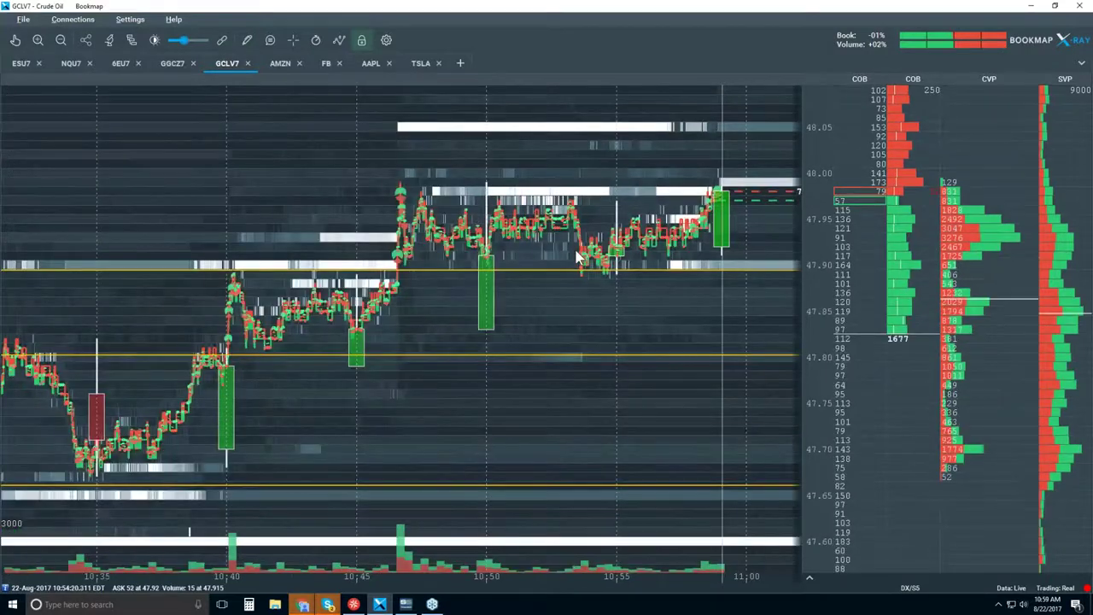
scroll(577, 256, down, 1)
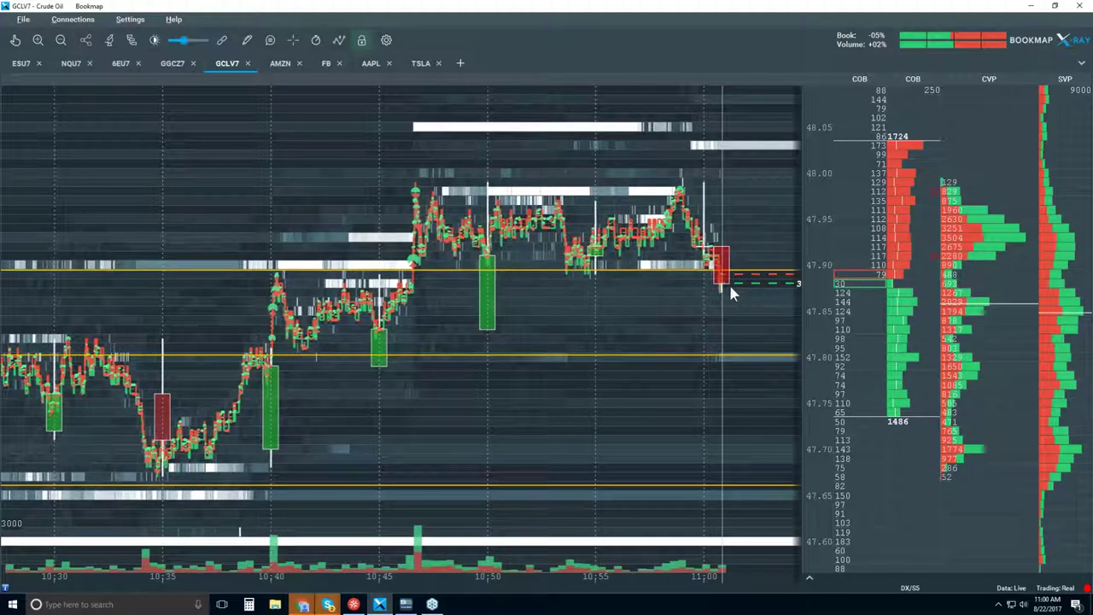
Step: Widen the time axis to about 10:35–11:00 with both breakout lines in view
scroll(708, 243, up, 3)
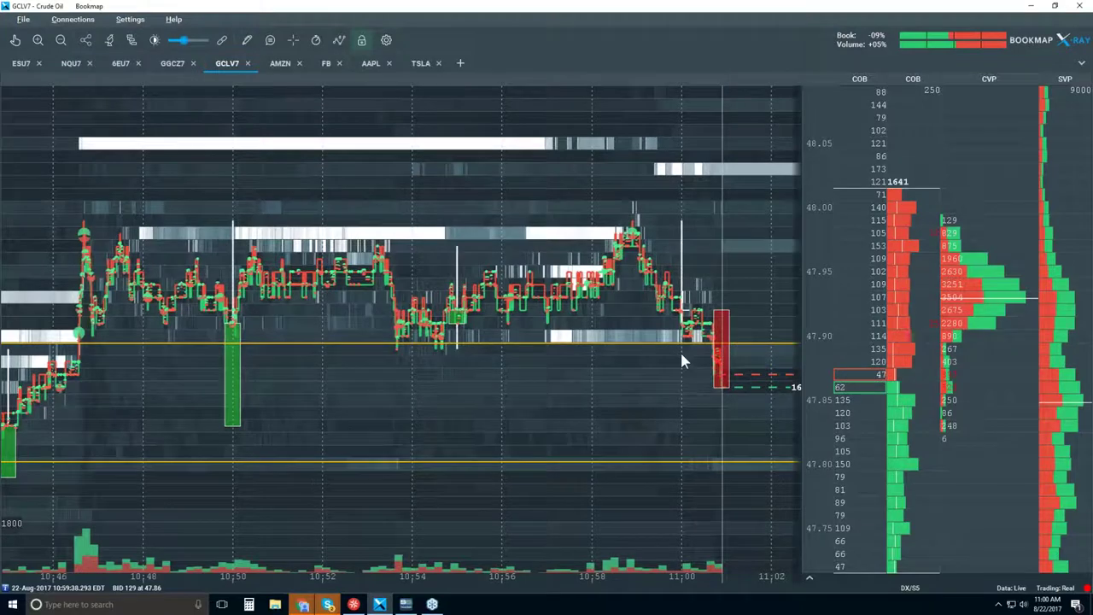
scroll(648, 360, down, 2)
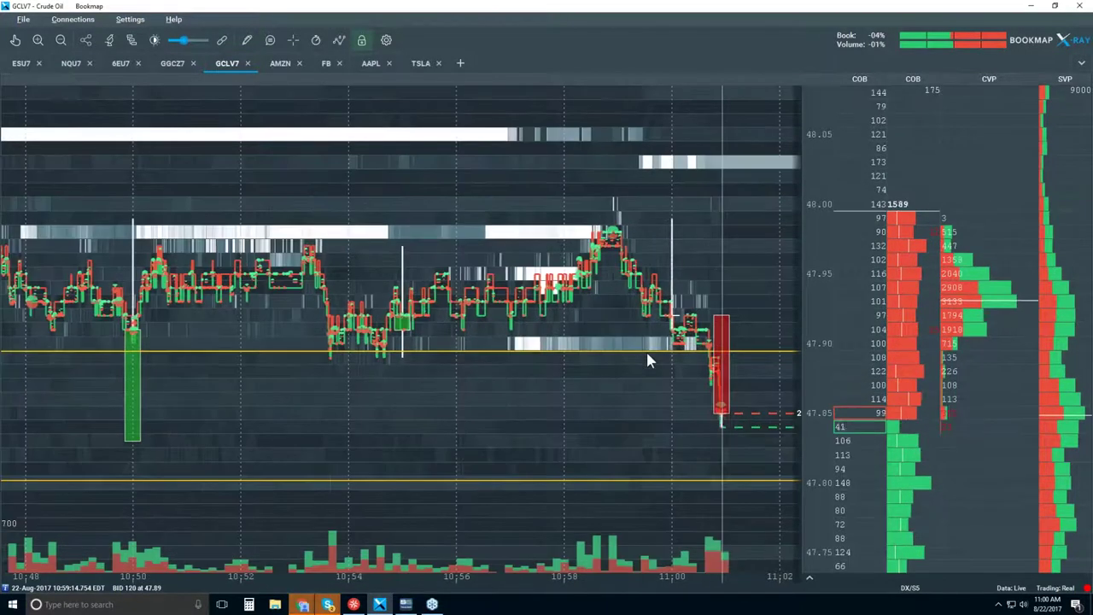
scroll(646, 350, down, 2)
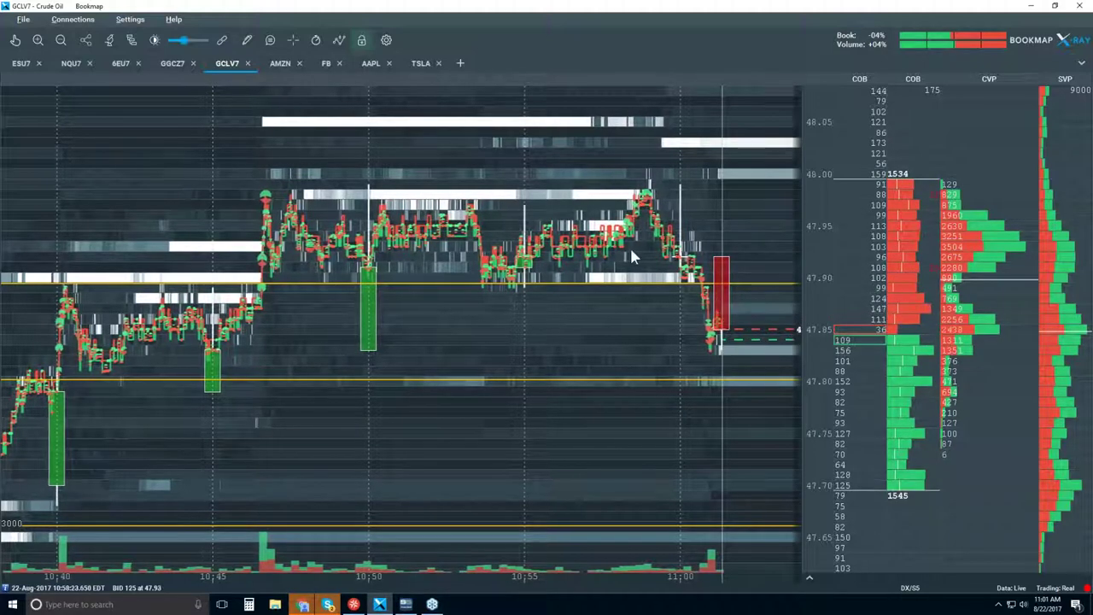
scroll(630, 245, down, 2)
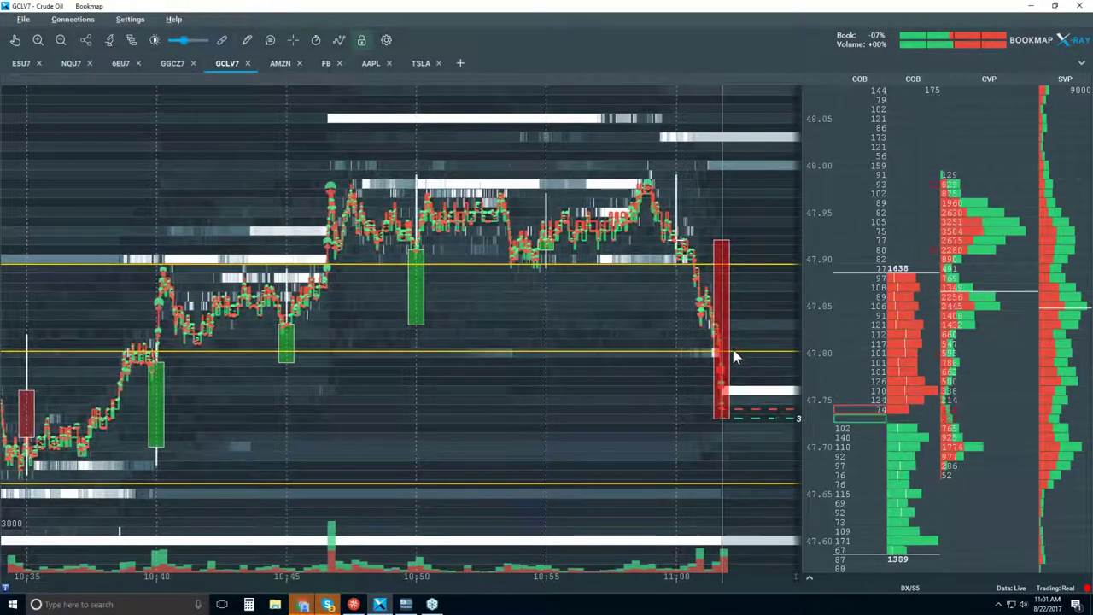
Step: Frame roughly 10:15–11:00 with a tighter price range on the heatmap
scroll(646, 330, down, 4)
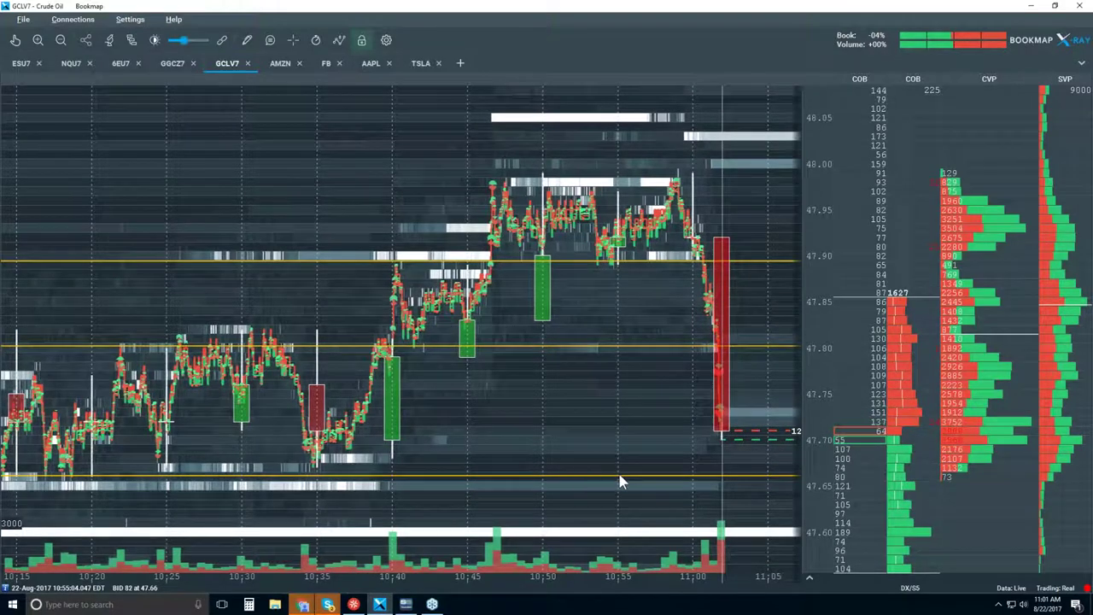
scroll(564, 414, down, 2)
scroll(564, 405, down, 3)
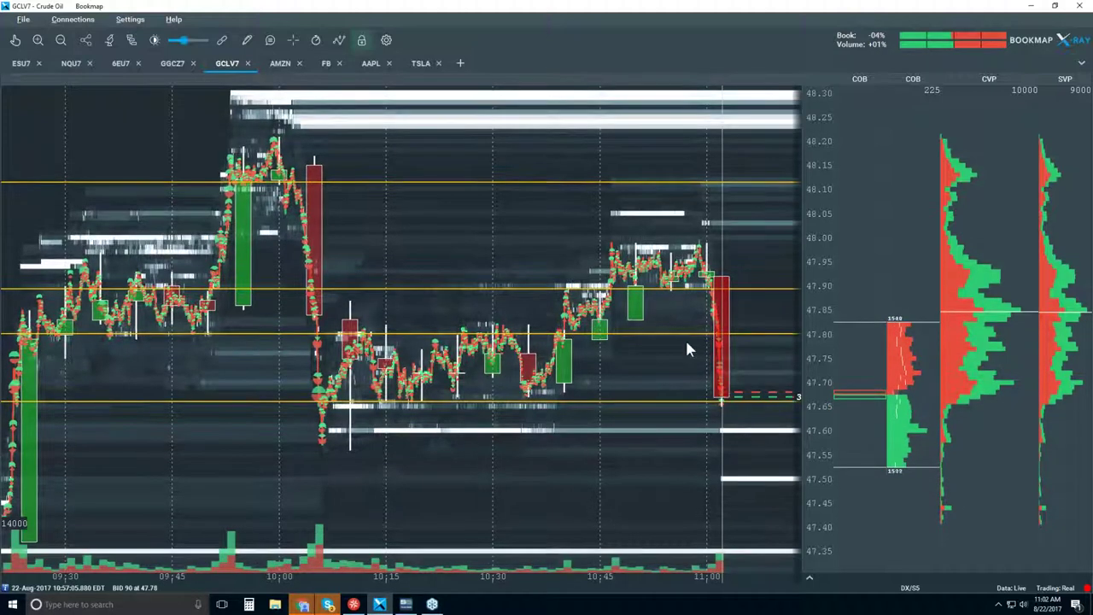
scroll(687, 349, up, 3)
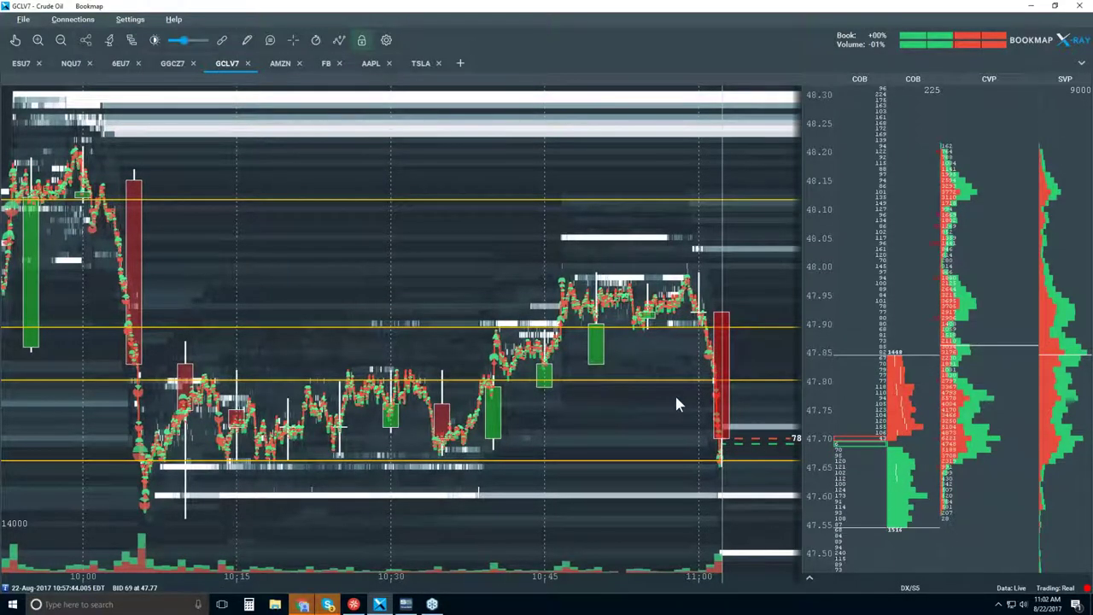
scroll(674, 392, up, 2)
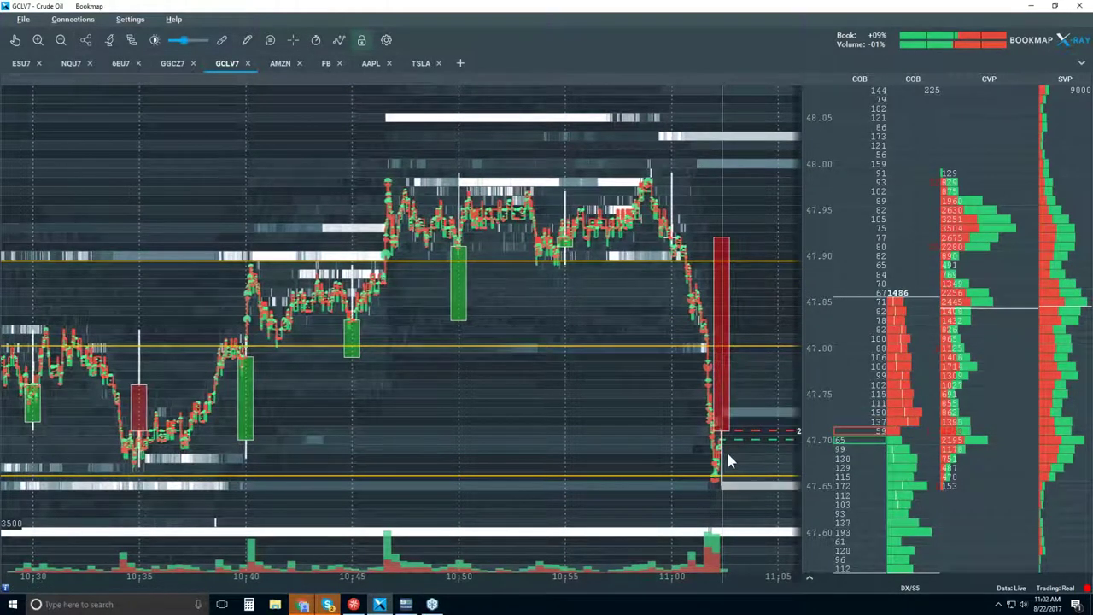
scroll(728, 454, down, 3)
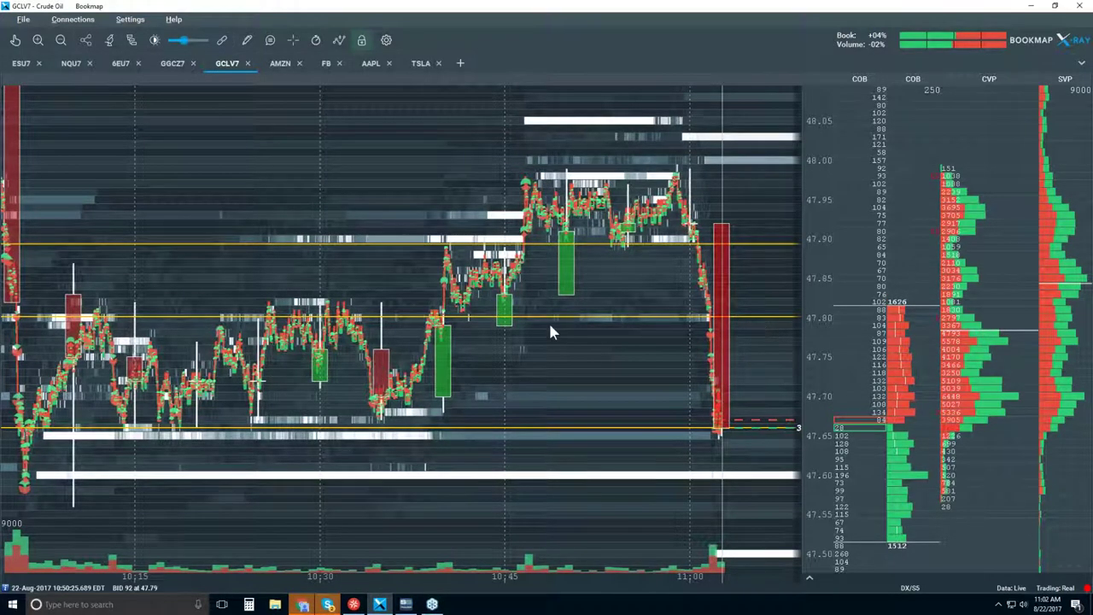
Step: Zoom out to cover about 10:00–11:05 with prices up to 48.30
scroll(549, 319, down, 2)
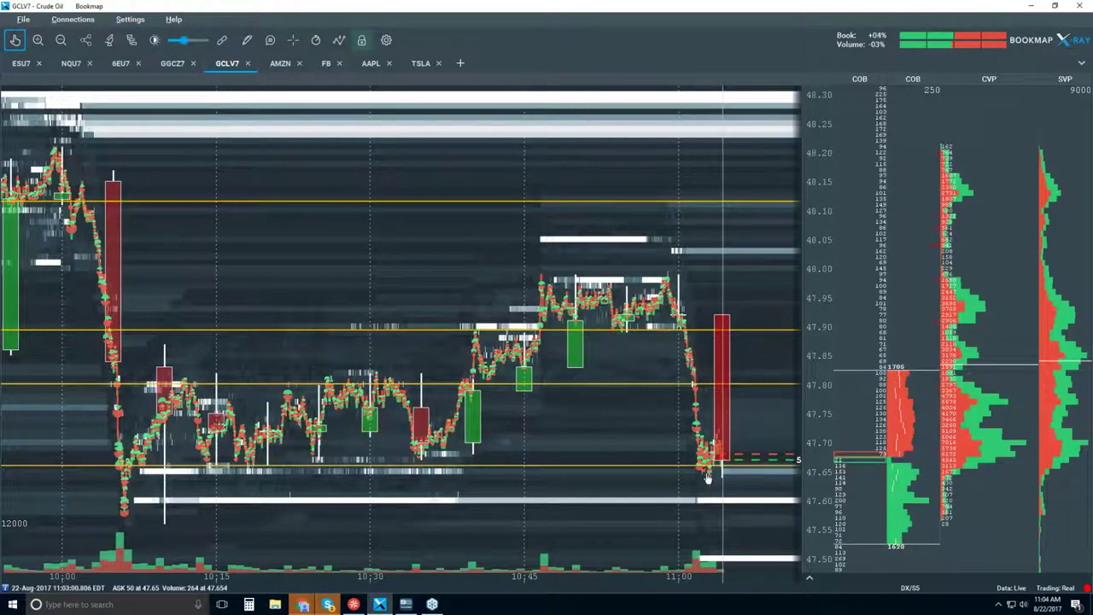
Step: Zoom to millisecond detail on order-book events at the 47.65 line around 11:02
scroll(711, 446, up, 3)
scroll(717, 443, up, 5)
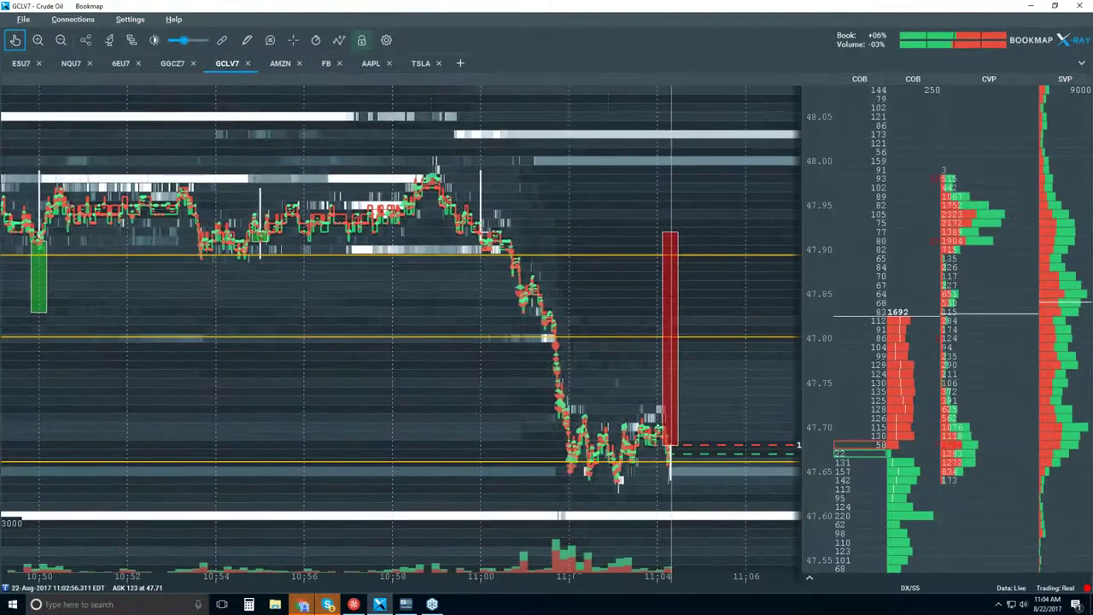
scroll(620, 451, up, 6)
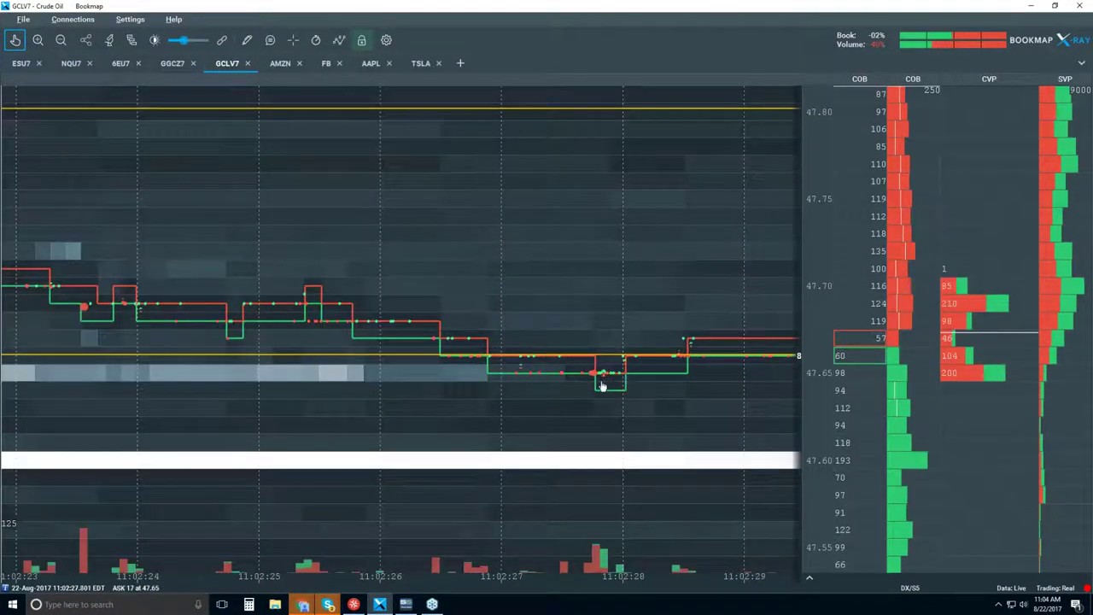
scroll(604, 394, up, 8)
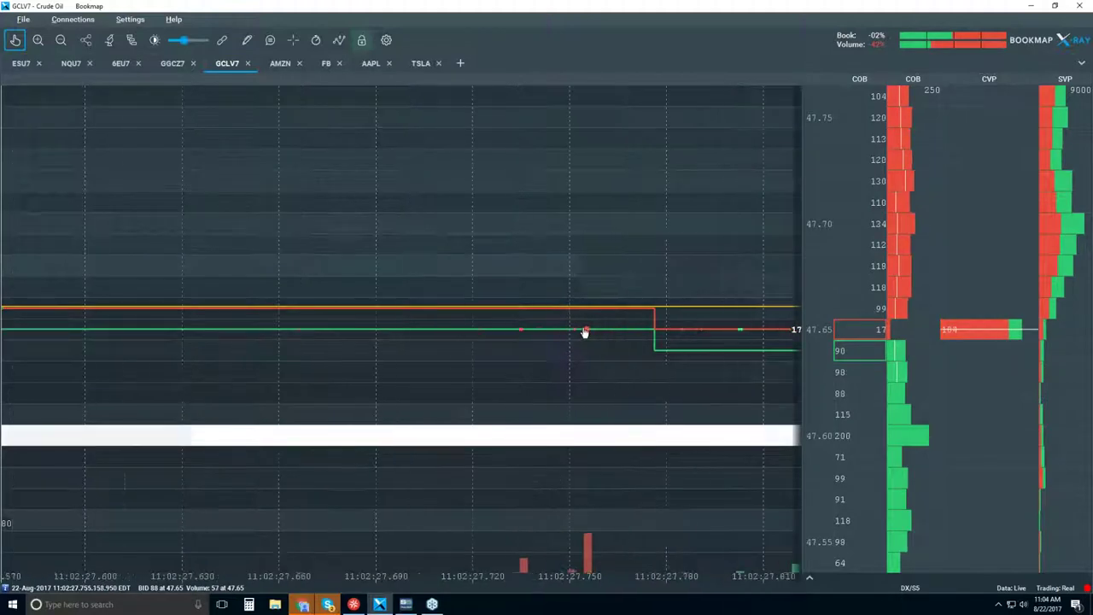
scroll(595, 334, up, 5)
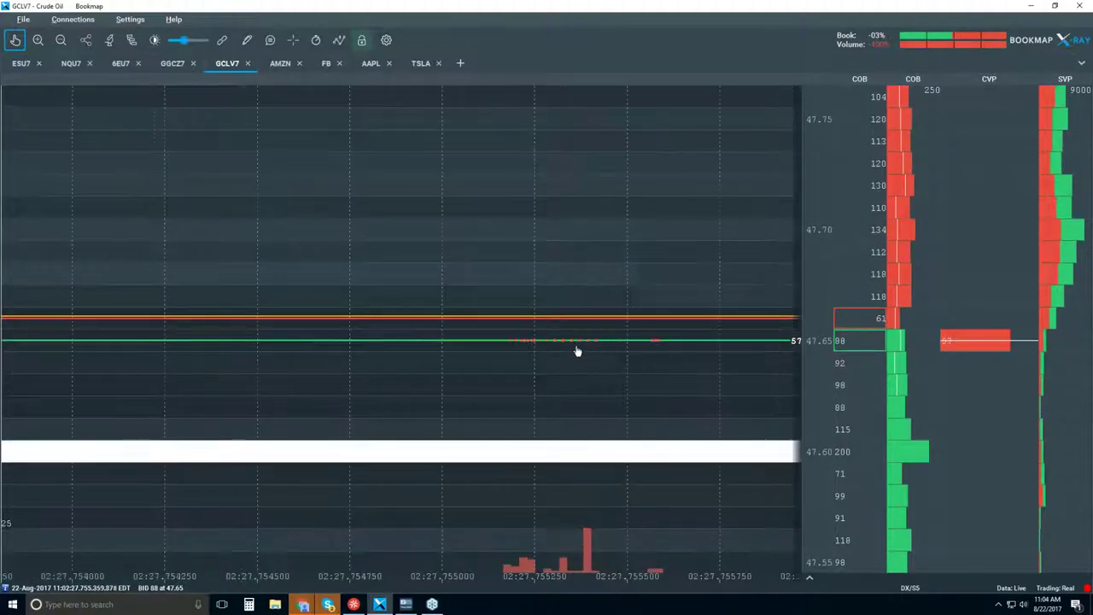
scroll(456, 368, up, 3)
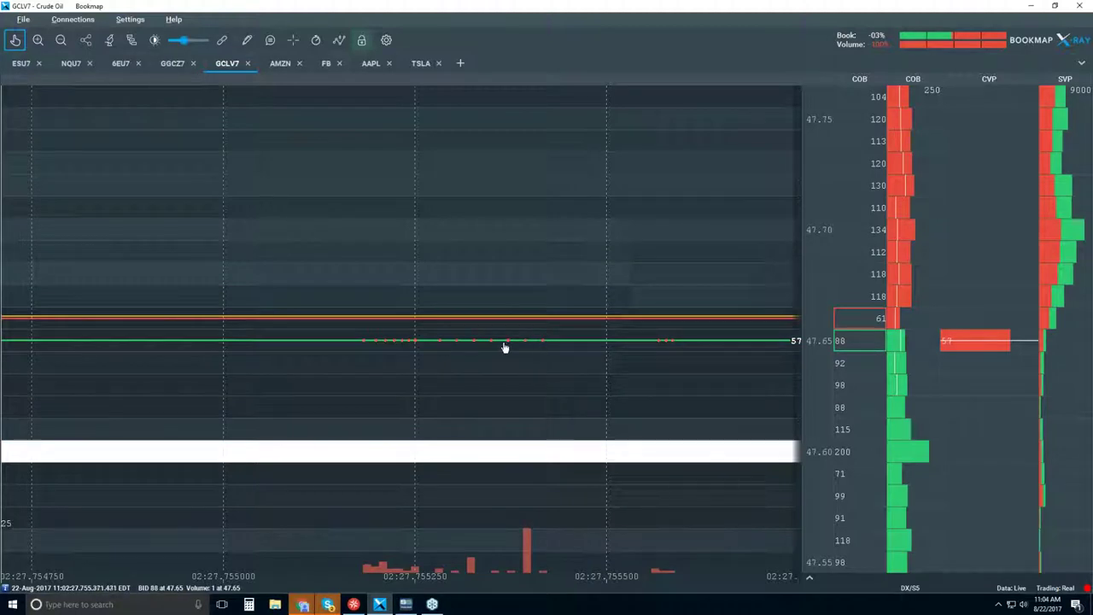
scroll(545, 358, down, 8)
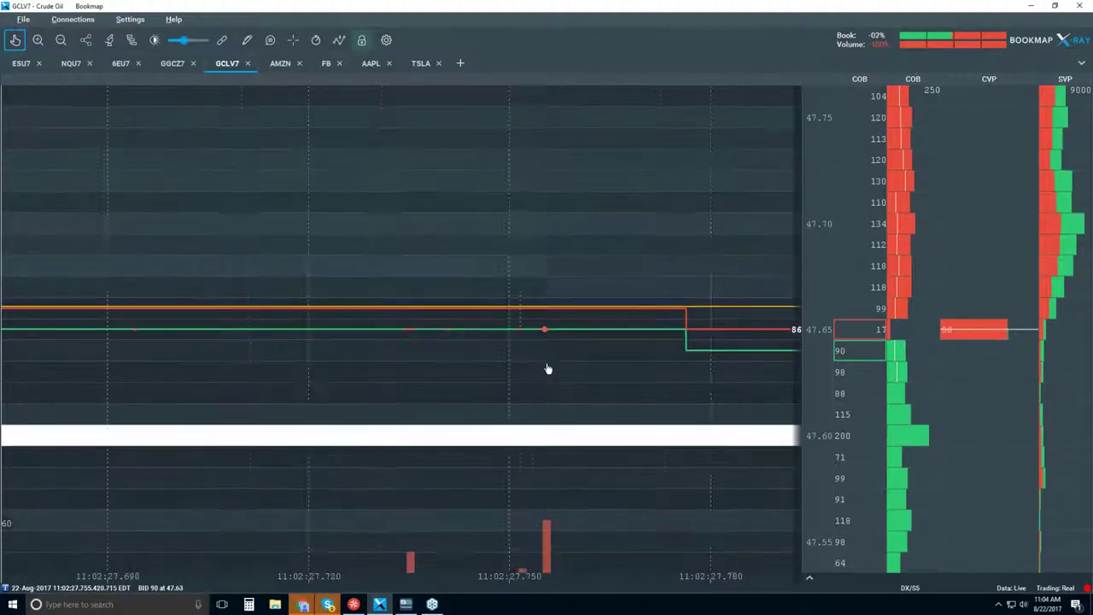
scroll(548, 369, down, 6)
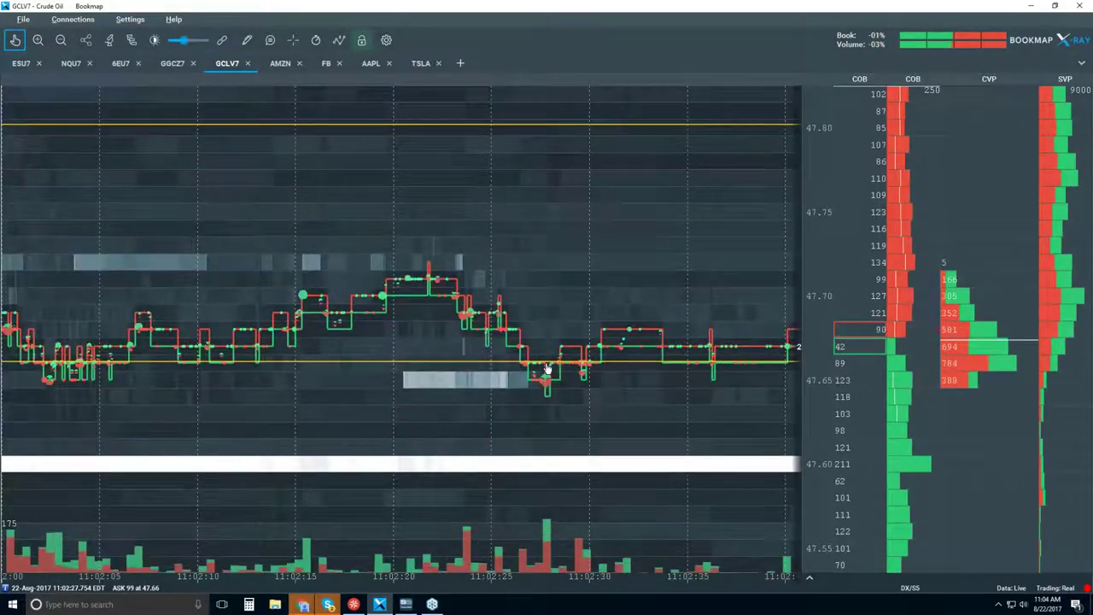
Step: Zoom the time axis back out to span about 10:52–11:08
scroll(546, 369, down, 3)
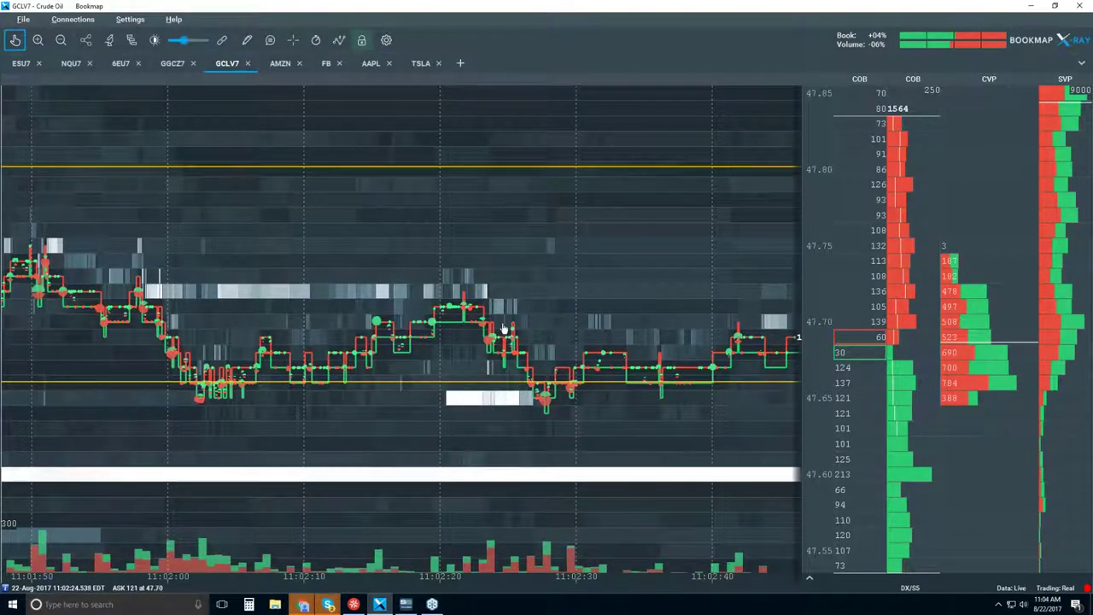
scroll(536, 354, down, 5)
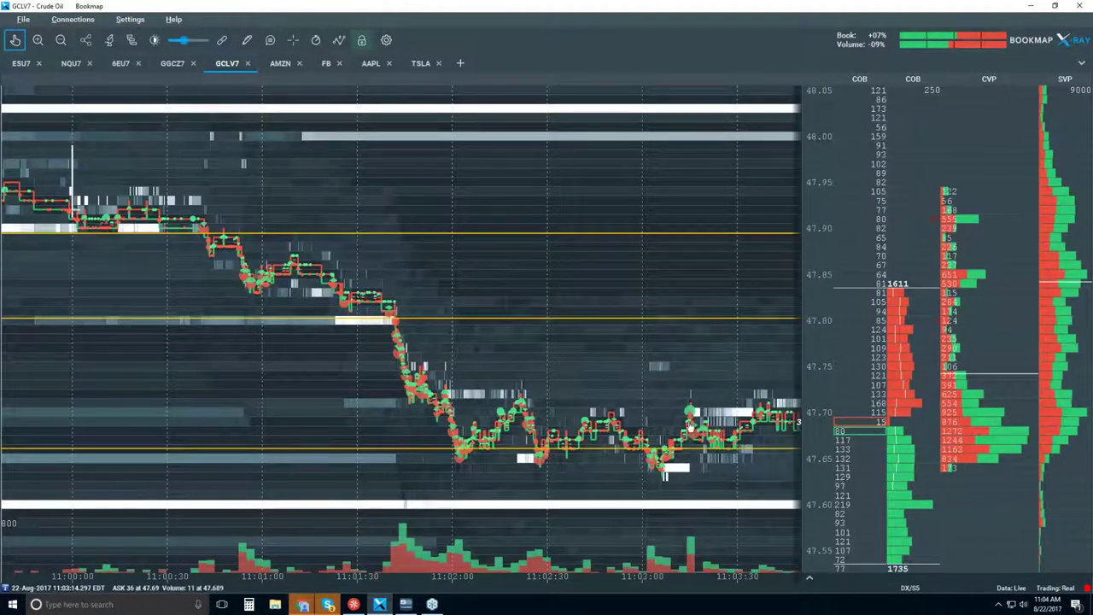
scroll(524, 466, down, 3)
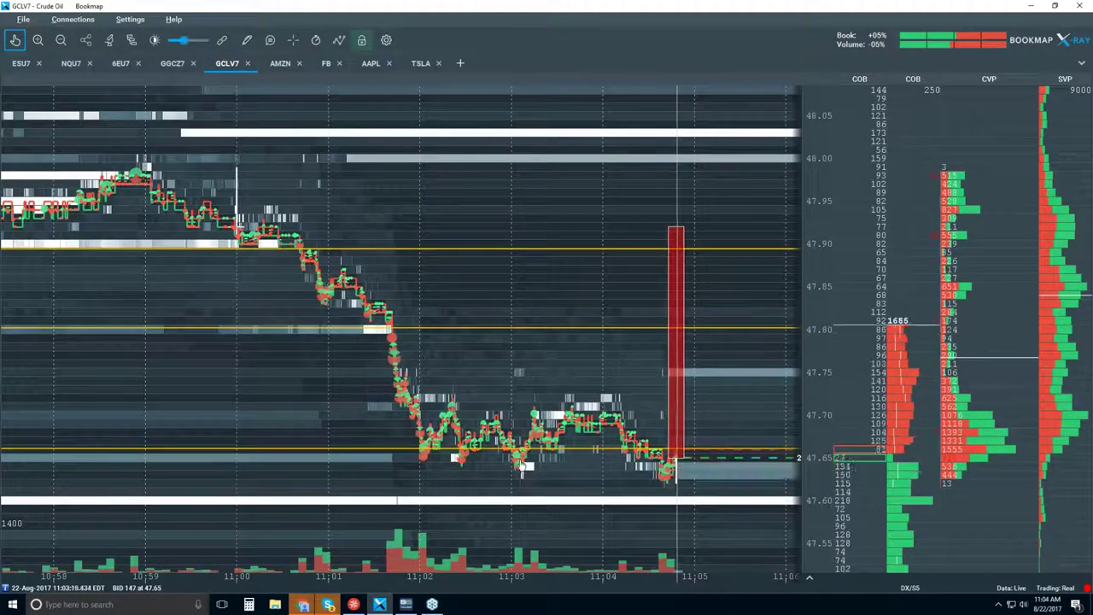
scroll(567, 392, down, 2)
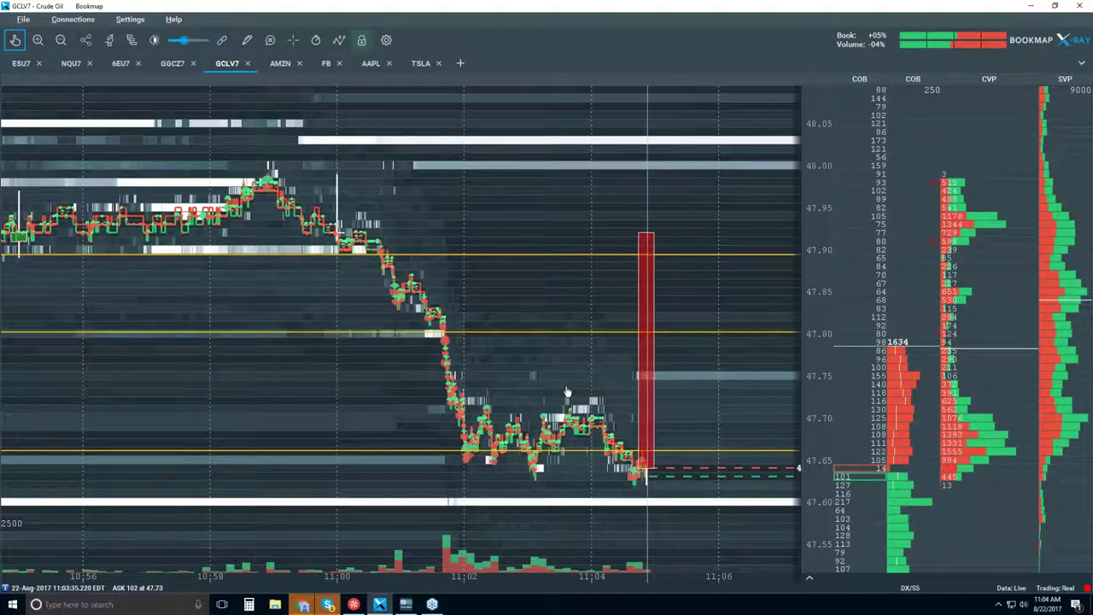
scroll(569, 392, down, 2)
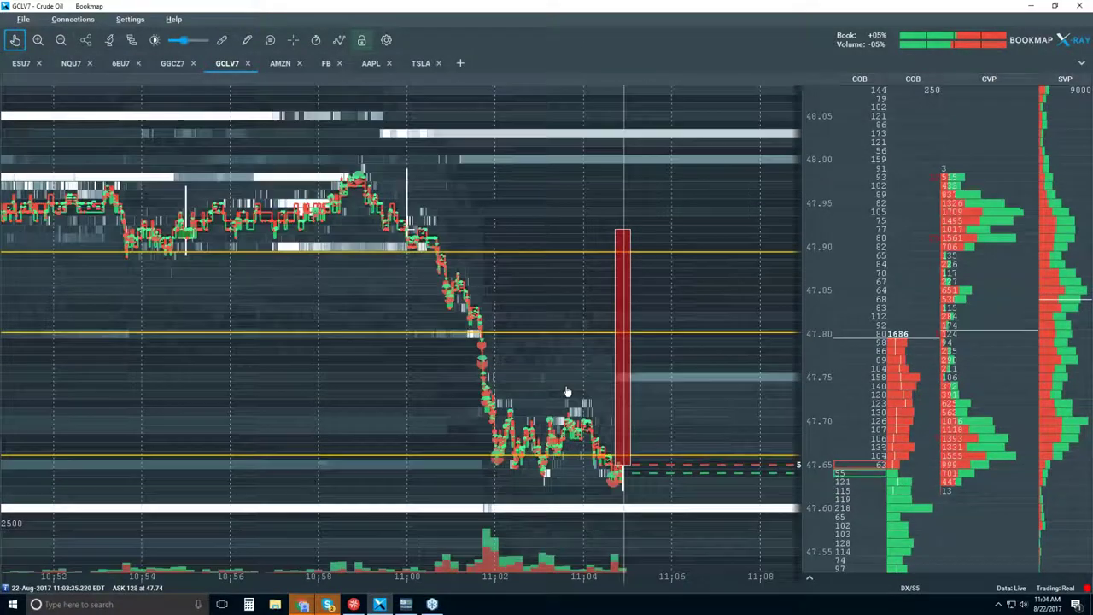